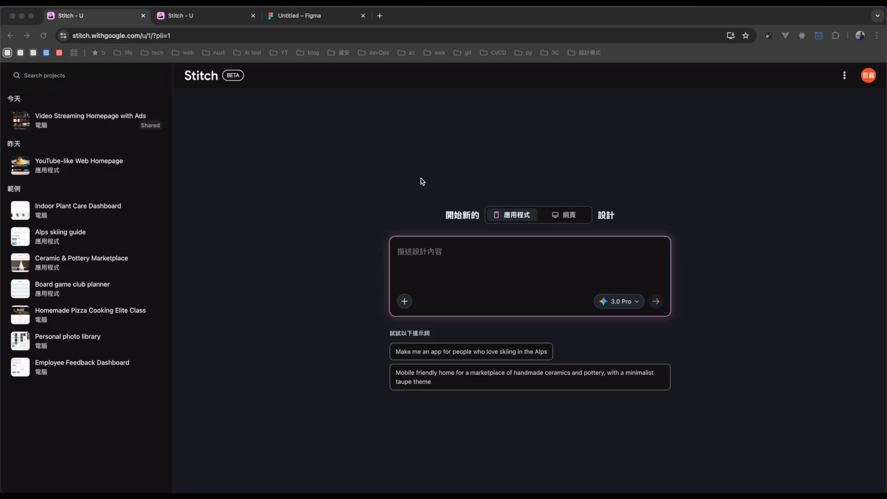
Review the daily usage credits on the settings page and the prompt box's attachment and model options.
{"action": "left_click", "coordinate": [198, 14]}
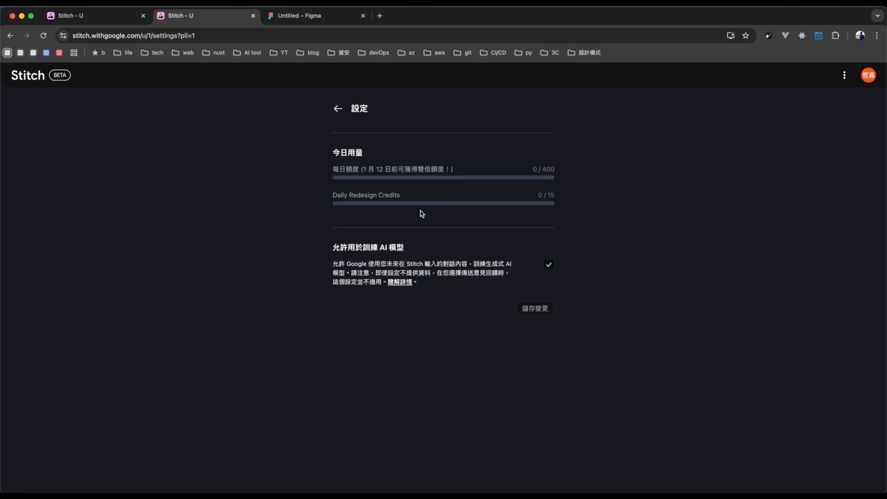
{"action": "left_click", "coordinate": [96, 17]}
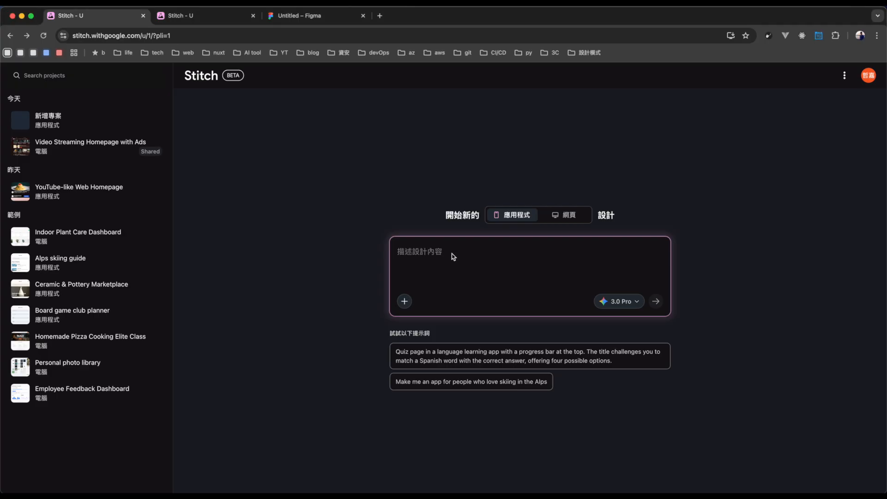
{"action": "left_click", "coordinate": [428, 253]}
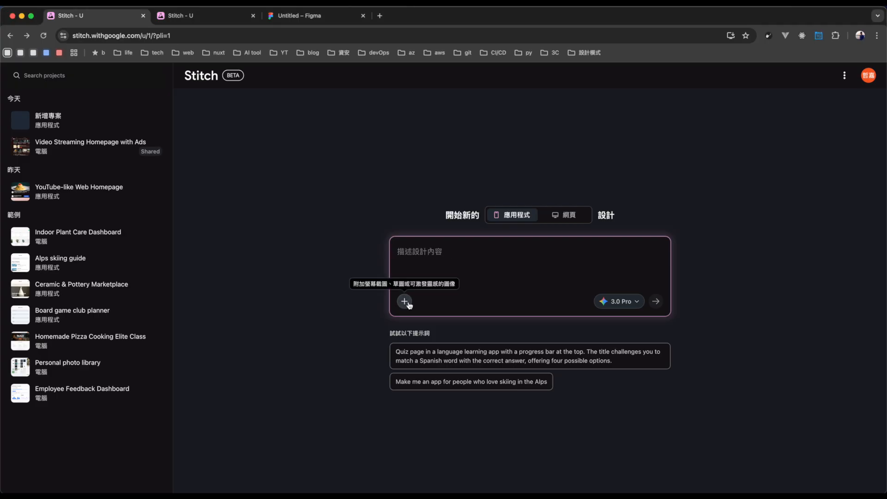
{"action": "left_click", "coordinate": [405, 302]}
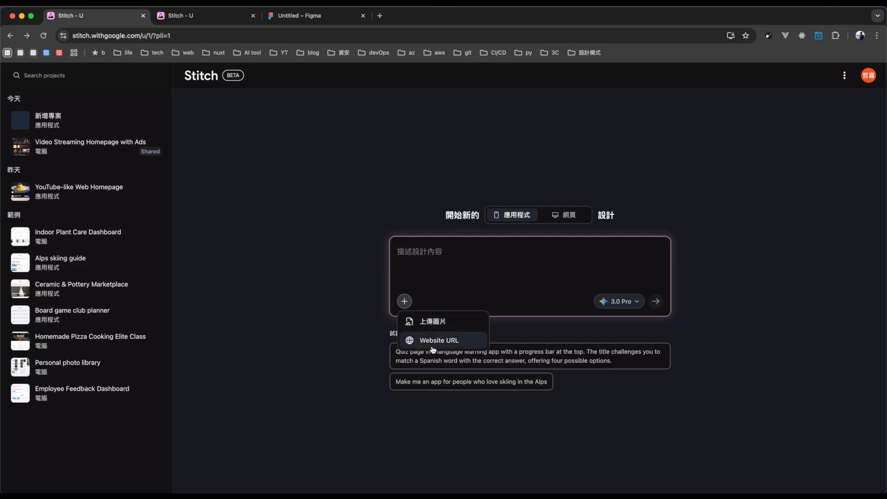
{"action": "left_click", "coordinate": [593, 270]}
{"action": "left_click", "coordinate": [624, 306]}
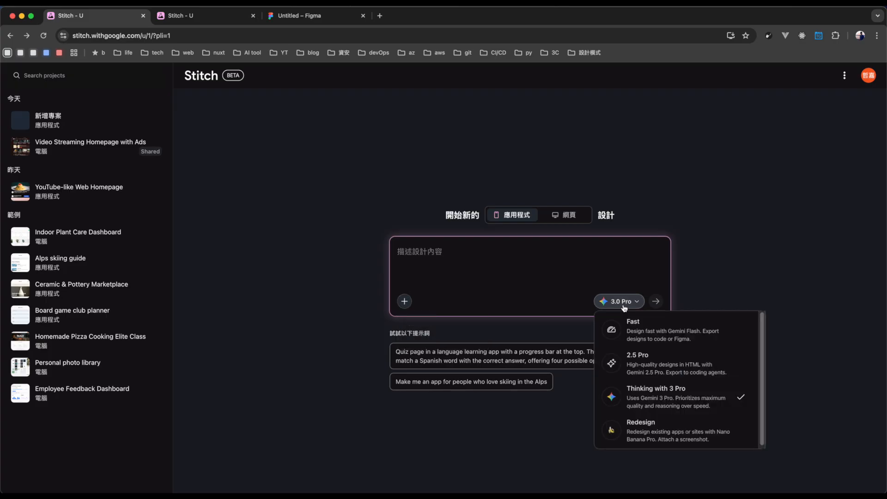
{"action": "left_click", "coordinate": [553, 268]}
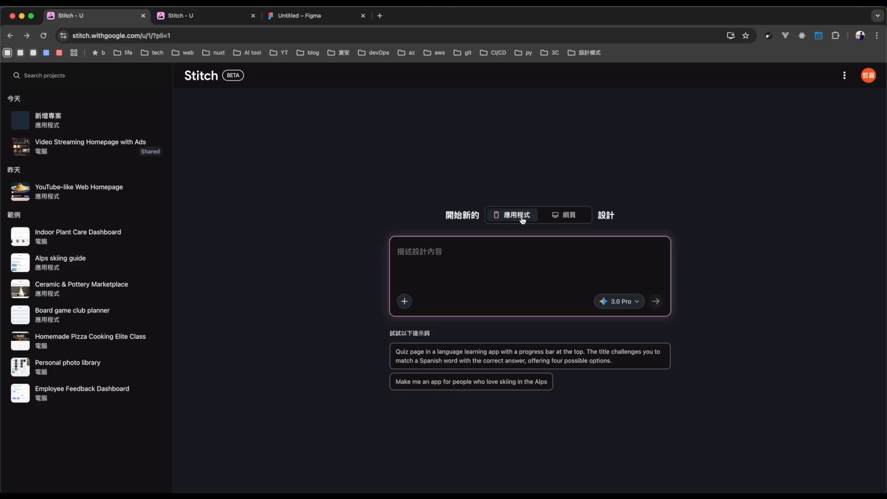
Start a 網頁 design with the prompt "幫我仿 youtube 做一個網頁，首頁的部分，每間隔四支影片，留一個空間用來放廣告".
{"action": "left_click", "coordinate": [567, 221]}
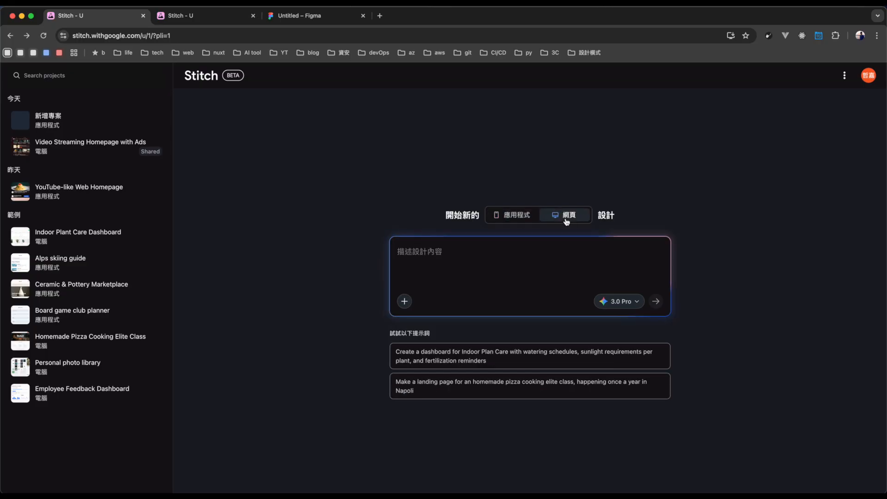
{"action": "left_click", "coordinate": [517, 219]}
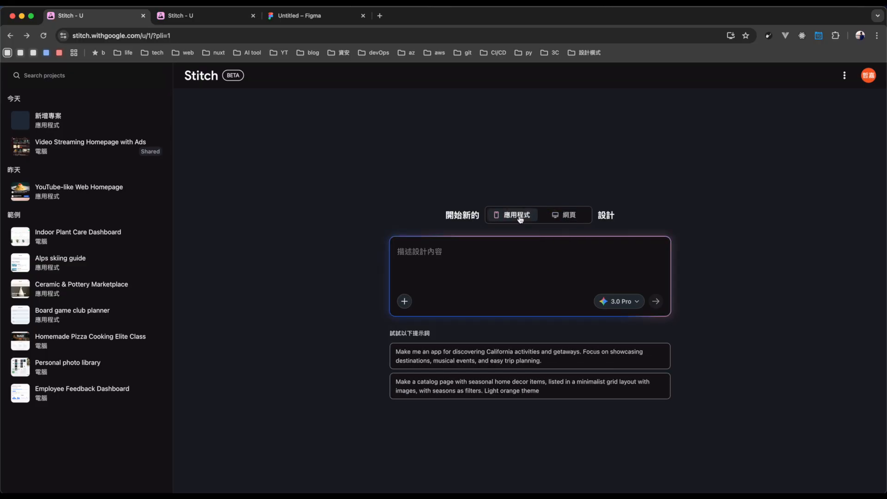
{"action": "left_click", "coordinate": [568, 220]}
{"action": "left_click", "coordinate": [517, 219]}
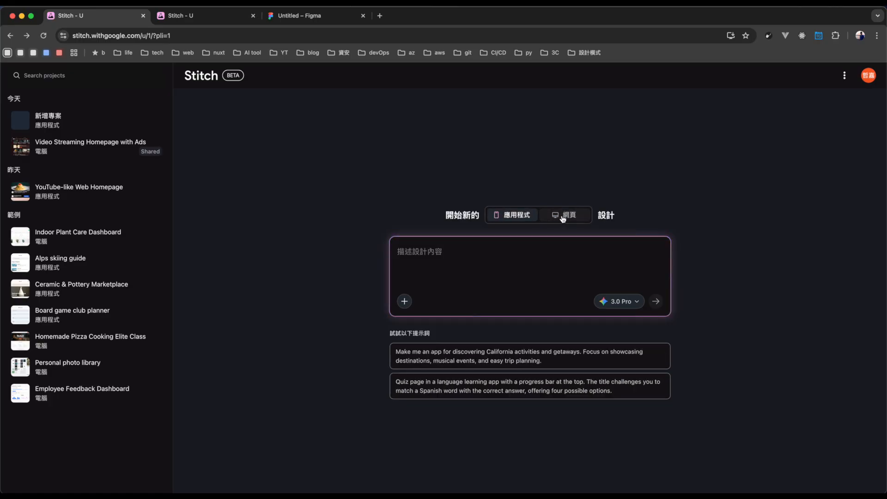
{"action": "left_click", "coordinate": [563, 219]}
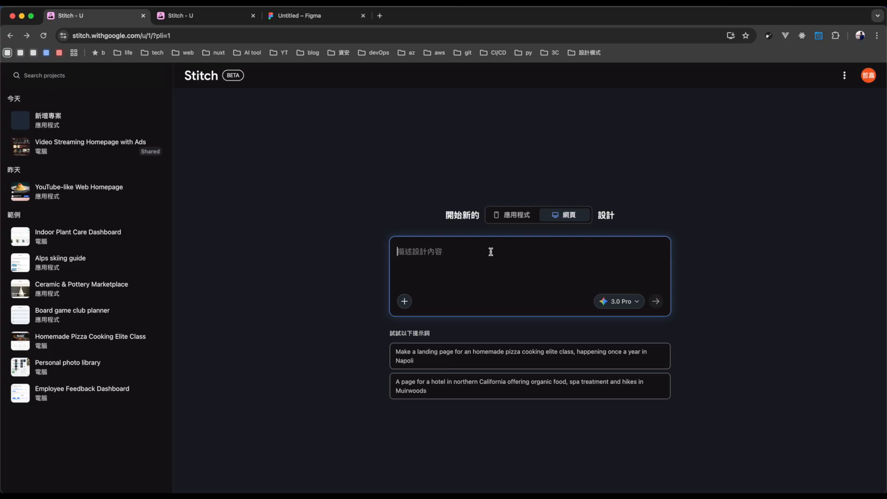
{"action": "type", "text": "幫我仿 youtube 做一個網頁，首頁的部分，每間隔四支影片，留一個空間用來放廣告"}
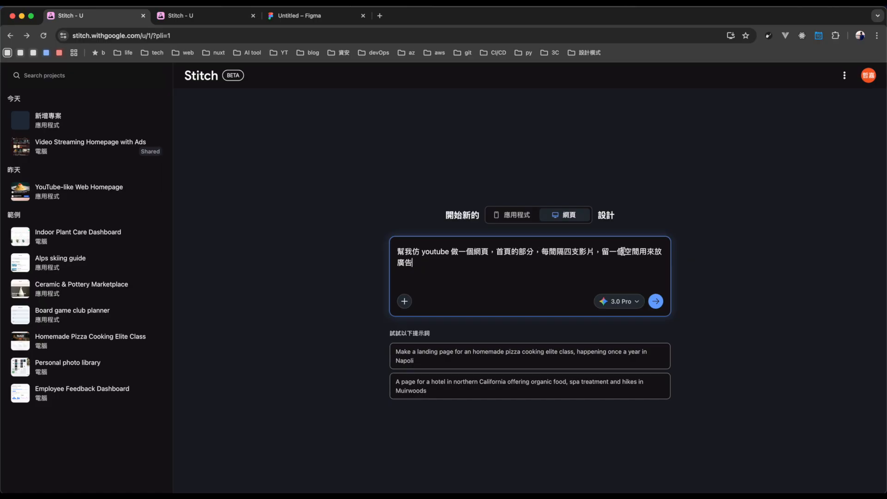
{"action": "left_click", "coordinate": [657, 308]}
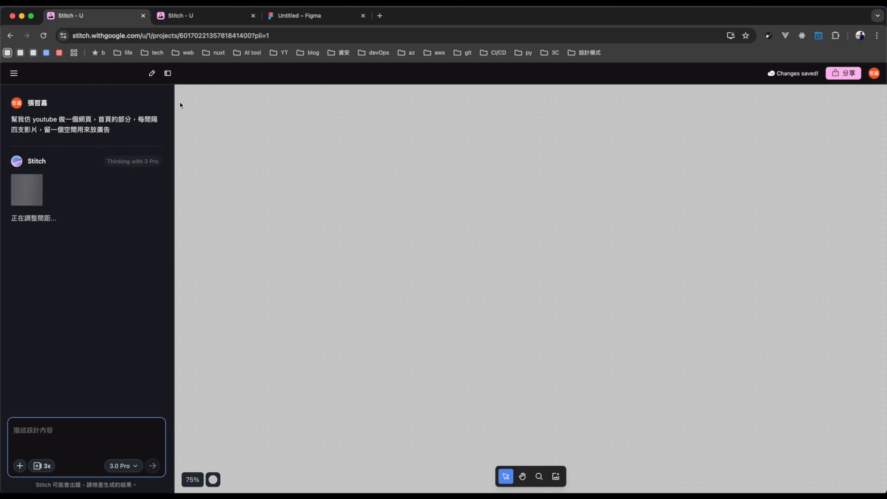
Return to the project list and open the existing project "Video Streaming Homepage with Ads".
{"action": "left_click", "coordinate": [14, 75]}
{"action": "left_click", "coordinate": [20, 92]}
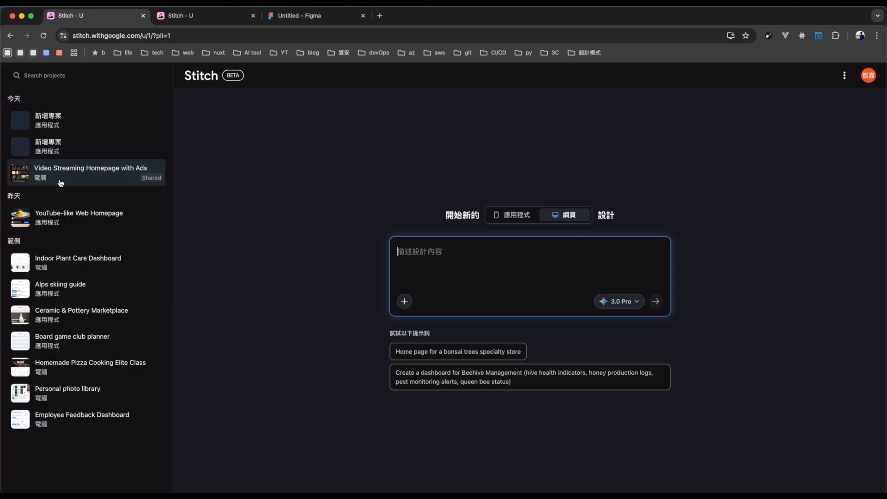
{"action": "left_click", "coordinate": [61, 183]}
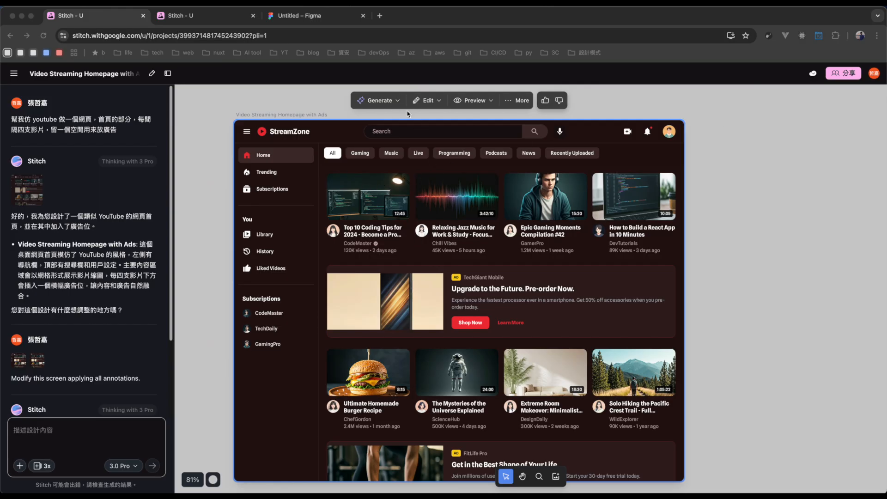
Examine the 變化版本 generation settings for the StreamZone homepage, trying the Color scheme and Layout options.
{"action": "left_click", "coordinate": [390, 102]}
{"action": "left_click", "coordinate": [391, 102]}
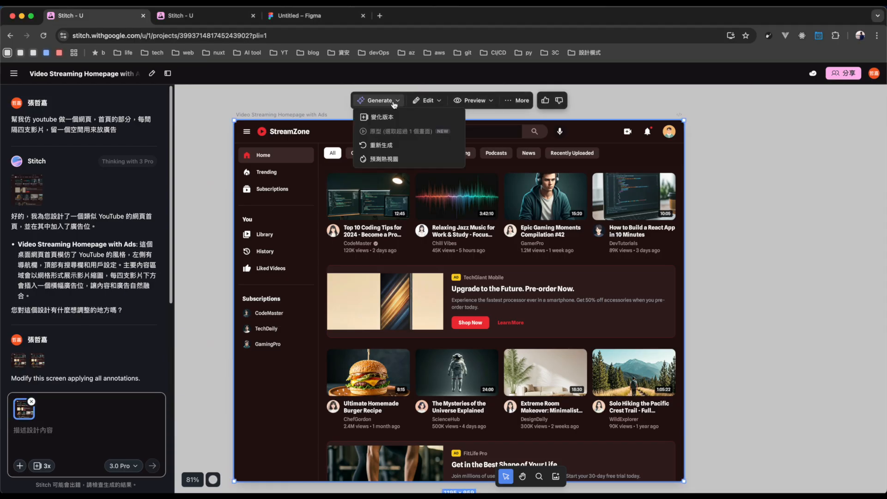
{"action": "left_click", "coordinate": [386, 119]}
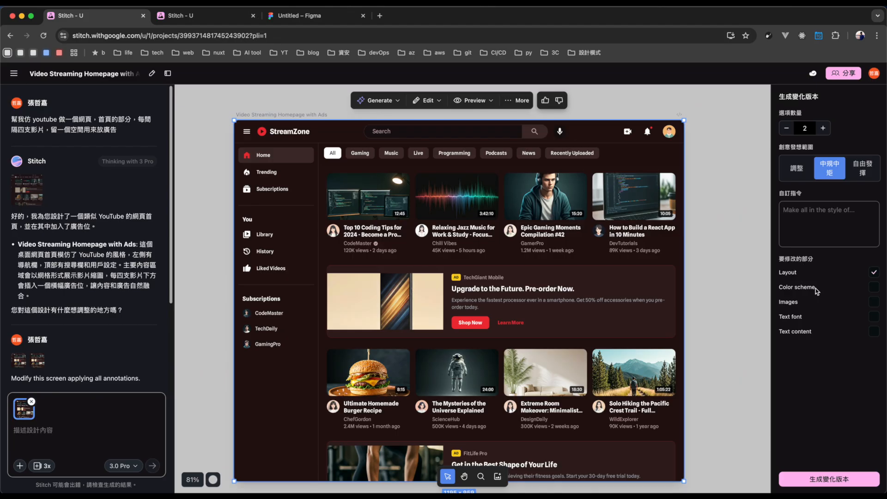
{"action": "left_click", "coordinate": [799, 292]}
{"action": "left_click", "coordinate": [802, 292]}
{"action": "left_click", "coordinate": [794, 278]}
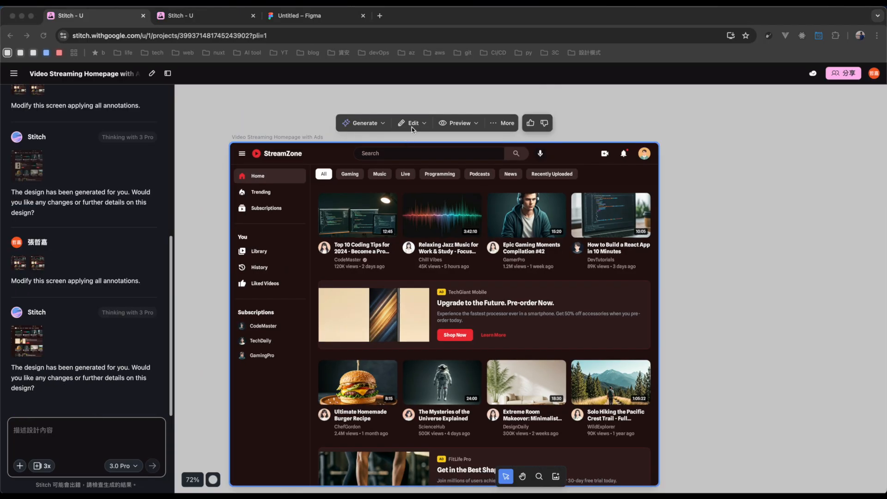
Annotate the homepage screen with a comment area that frames the whole TechGiant Mobile ad banner.
{"action": "left_click", "coordinate": [413, 126]}
{"action": "left_click", "coordinate": [413, 125]}
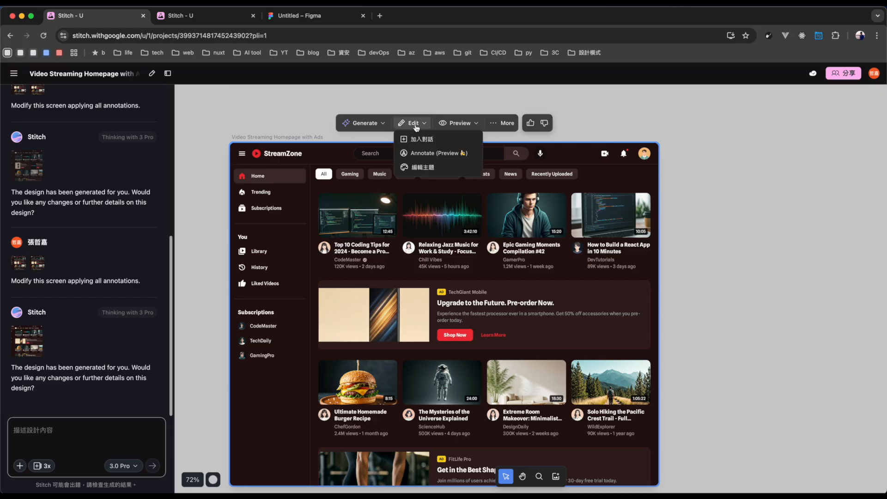
{"action": "left_click", "coordinate": [420, 153]}
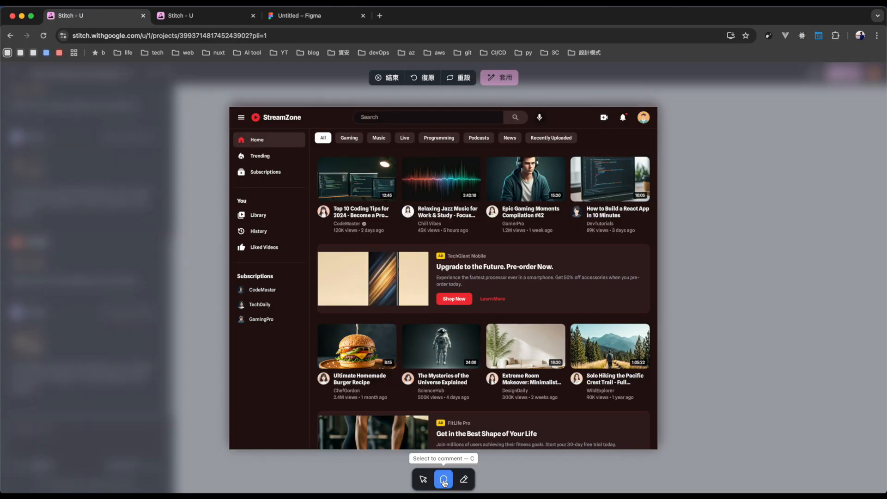
{"action": "left_click", "coordinate": [428, 266]}
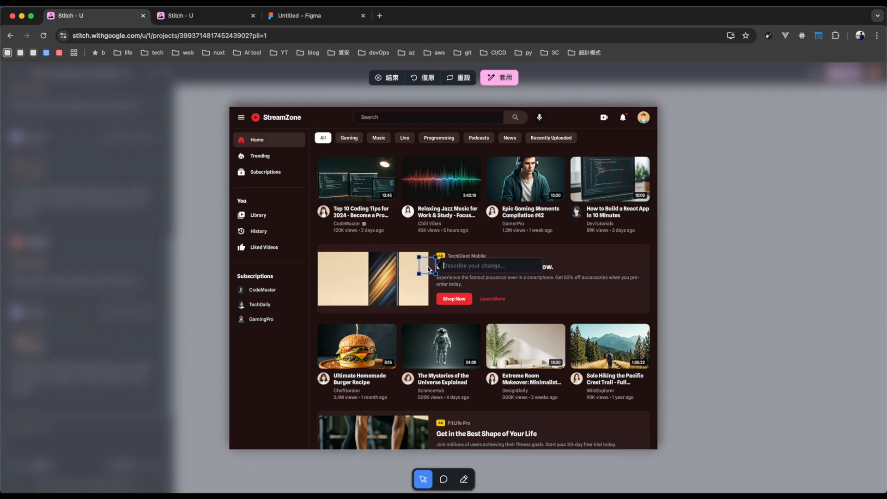
{"action": "left_click_drag", "start_coordinate": [420, 258], "coordinate": [311, 249]}
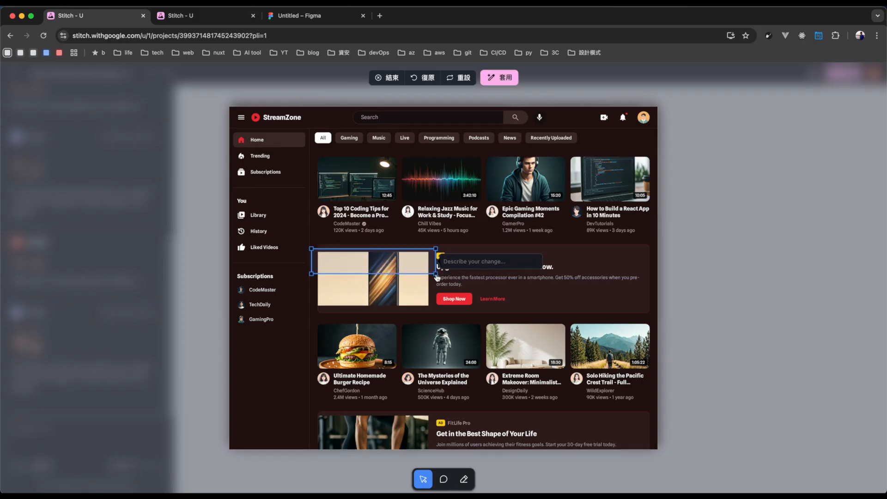
{"action": "mouse_move", "coordinate": [436, 273]}
{"action": "left_mouse_down"}
{"action": "mouse_move", "coordinate": [520, 300]}
{"action": "mouse_move", "coordinate": [654, 317]}
{"action": "left_mouse_up"}
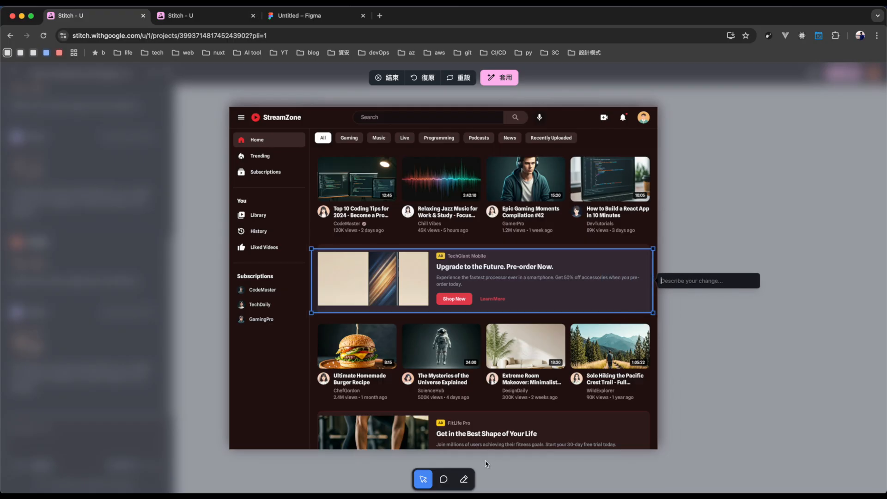
Circle the burger video thumbnail with a freehand pen annotation and undo the drawing.
{"action": "left_click", "coordinate": [464, 480]}
{"action": "mouse_move", "coordinate": [352, 381]}
{"action": "left_mouse_down"}
{"action": "mouse_move", "coordinate": [309, 350]}
{"action": "mouse_move", "coordinate": [329, 317]}
{"action": "mouse_move", "coordinate": [399, 339]}
{"action": "mouse_move", "coordinate": [389, 378]}
{"action": "mouse_move", "coordinate": [346, 379]}
{"action": "left_mouse_up"}
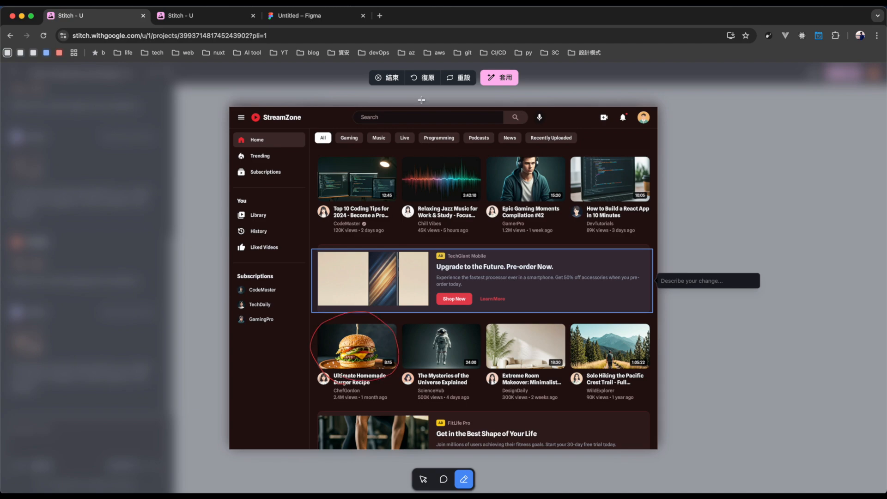
{"action": "left_click", "coordinate": [426, 78]}
Enter the comment "我想要兩個廣告" for the framed ad banner and apply the annotations.
{"action": "key", "text": "ctrl+space"}
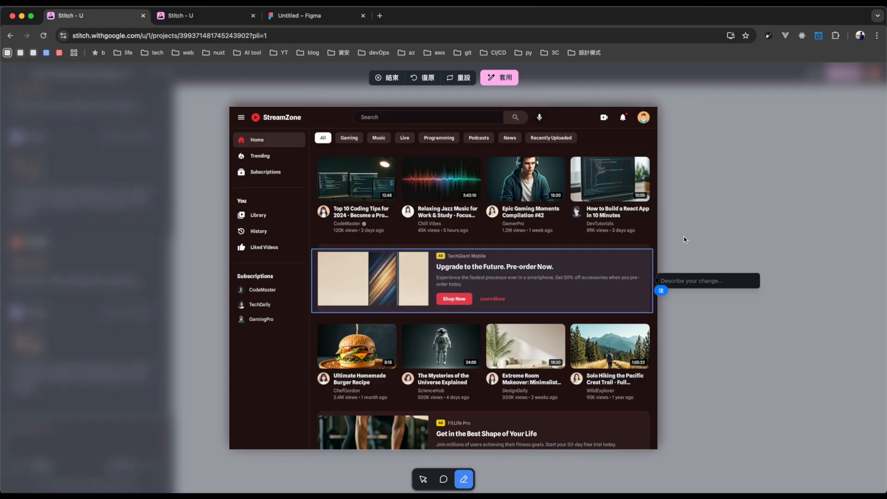
{"action": "type", "text": "我想一"}
{"action": "type", "text": "要"}
{"action": "key", "text": "Return"}
{"action": "type", "text": "圖葛獨"}
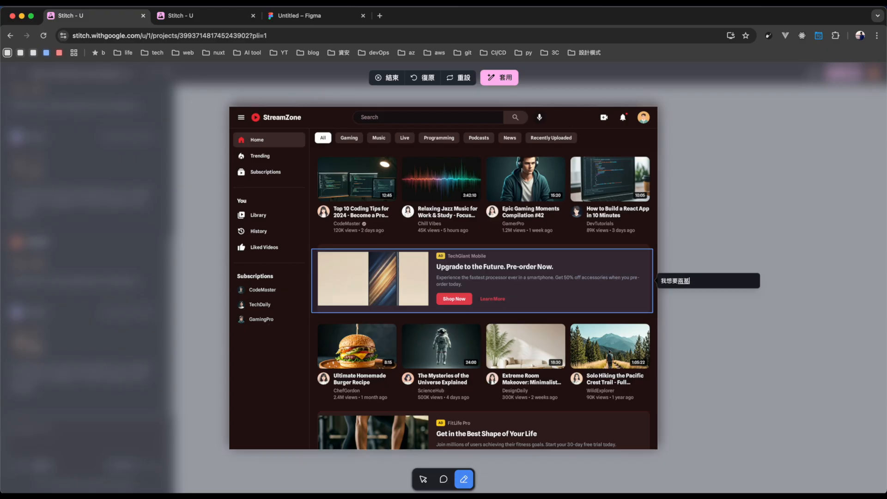
{"action": "type", "text": "告"}
{"action": "key", "text": "BackSpace"}
{"action": "type", "text": "個廣告"}
{"action": "key", "text": "Return"}
{"action": "key", "text": "Return"}
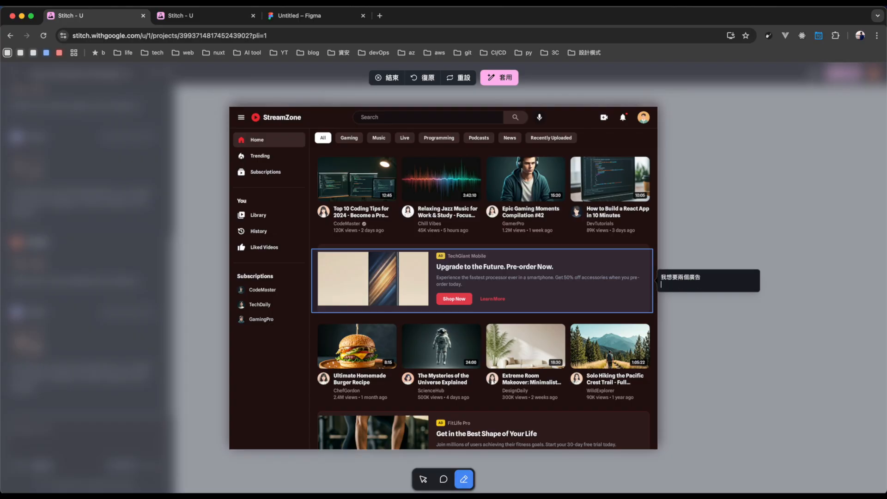
{"action": "left_click", "coordinate": [506, 79]}
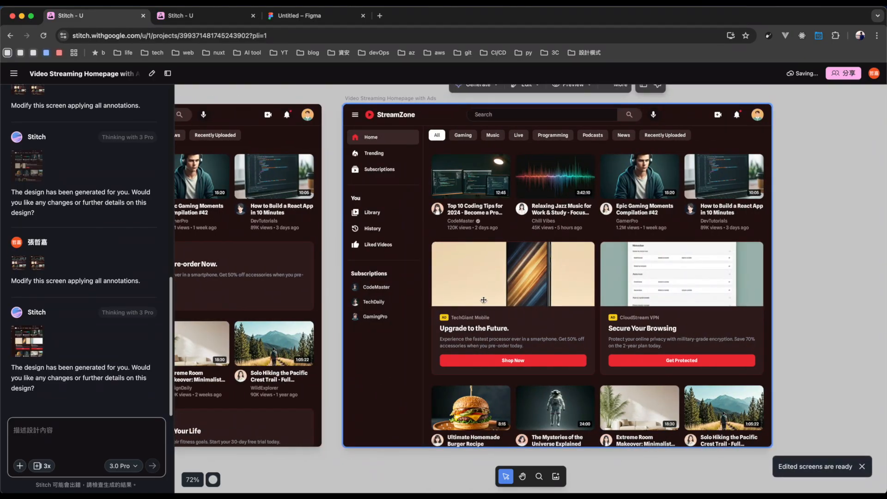
Preview the edited two-ad homepage at Mobile size and at Tablet size.
{"action": "left_click", "coordinate": [651, 313]}
{"action": "left_click", "coordinate": [573, 123]}
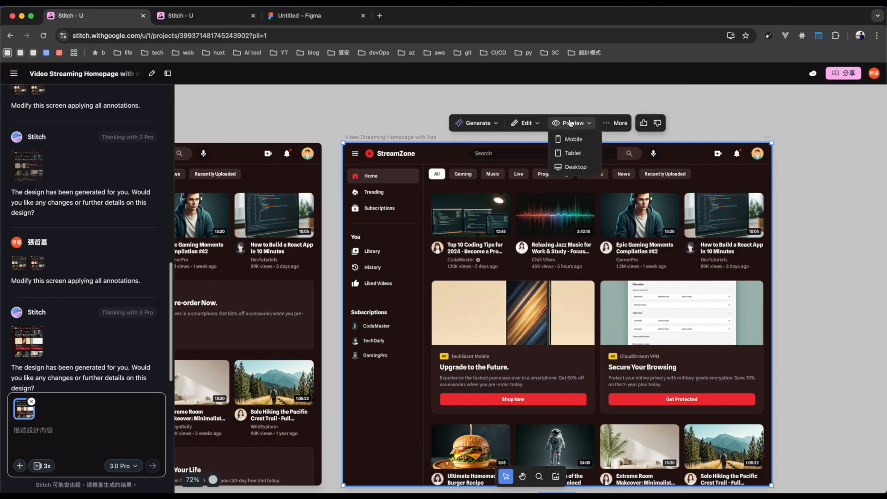
{"action": "left_click", "coordinate": [570, 140]}
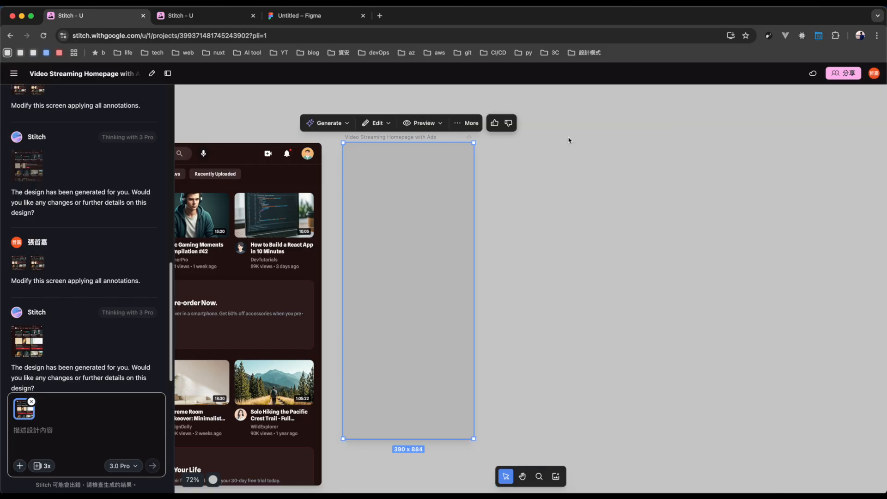
{"action": "left_click", "coordinate": [420, 123]}
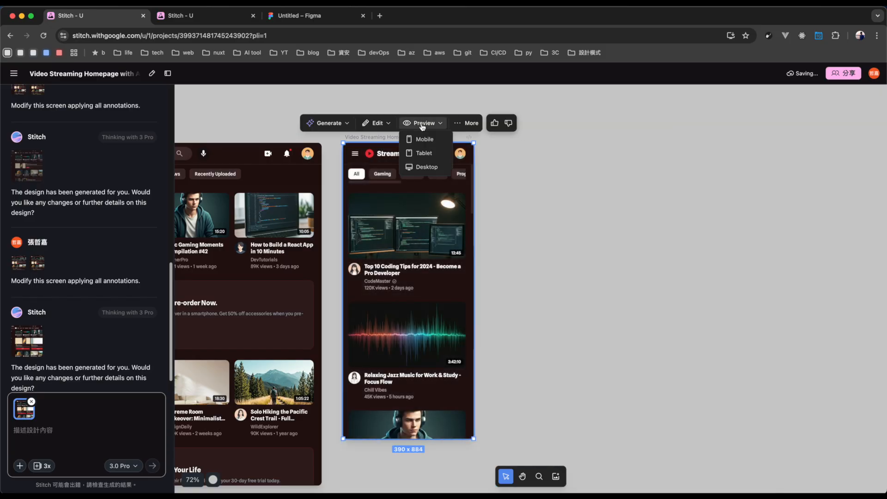
{"action": "left_click", "coordinate": [424, 153]}
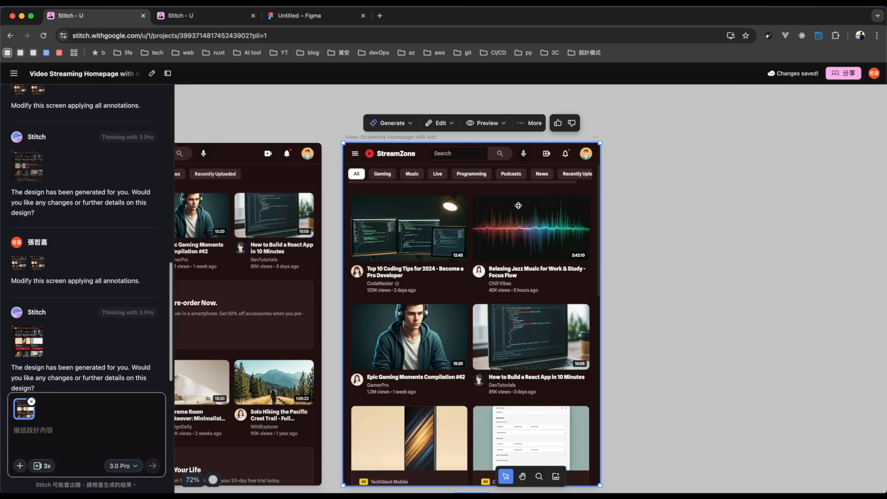
Open the source code of the edited homepage and read through its HTML.
{"action": "left_click", "coordinate": [525, 127]}
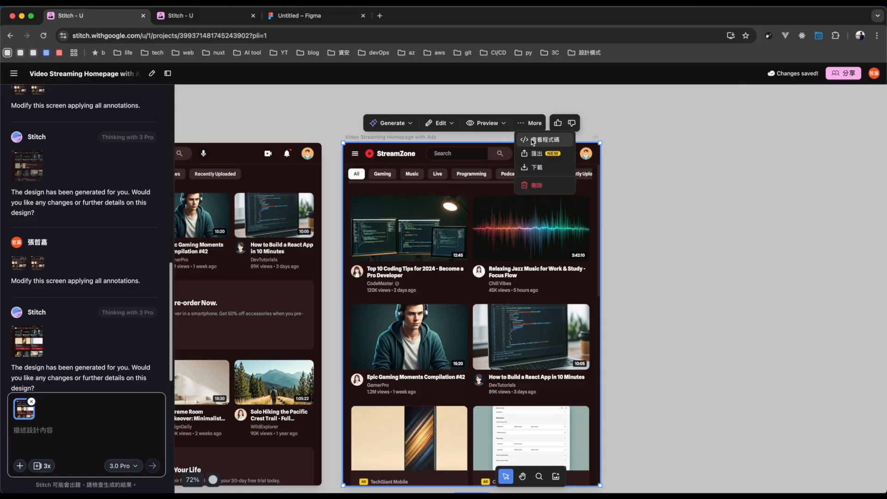
{"action": "left_click", "coordinate": [533, 141]}
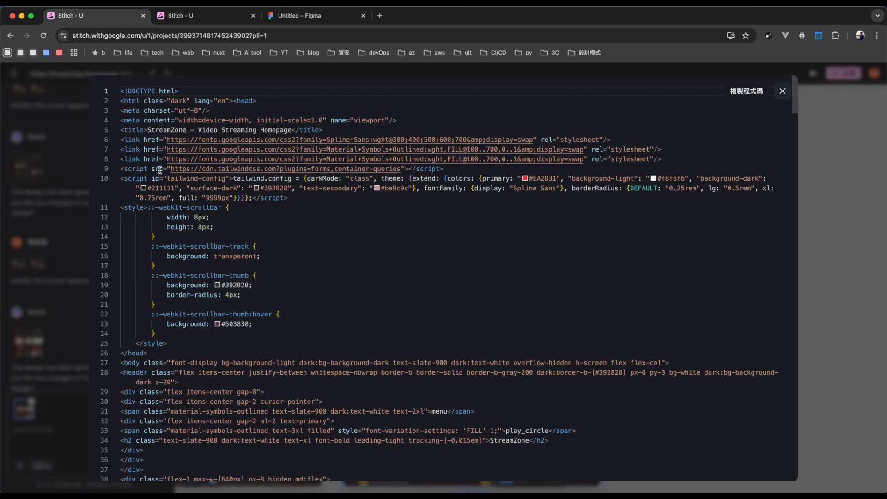
{"action": "scroll", "coordinate": [228, 227], "scroll_direction": "down", "scroll_amount": 10}
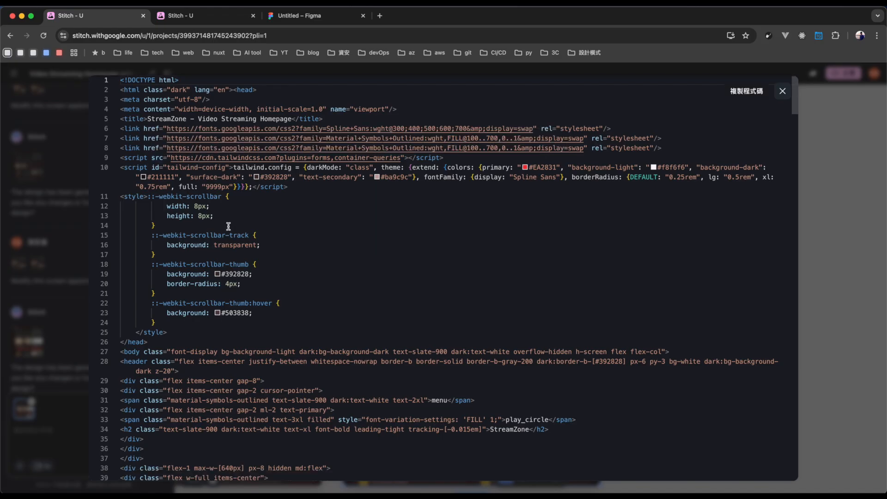
{"action": "scroll", "coordinate": [228, 228], "scroll_direction": "down", "scroll_amount": 20}
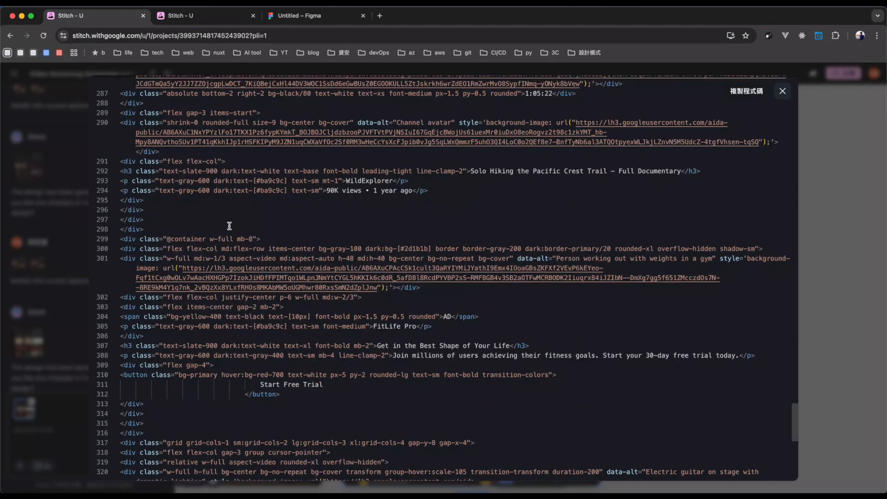
Look back through the edited homepage's HTML and close the code view.
{"action": "scroll", "coordinate": [231, 227], "scroll_direction": "up", "scroll_amount": 20}
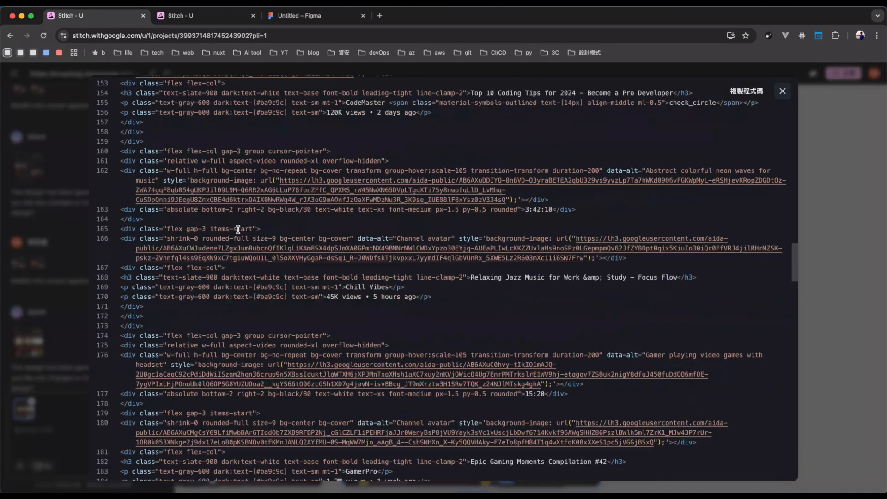
{"action": "key", "text": "Escape"}
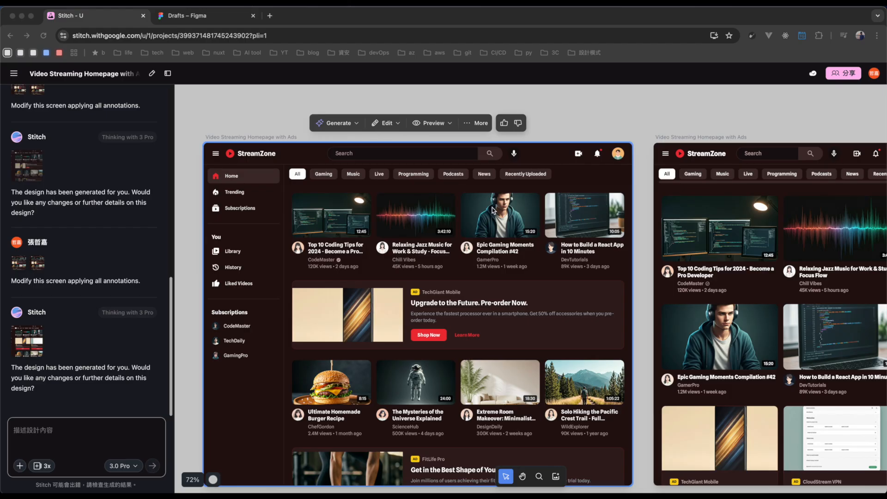
{"action": "right_click", "coordinate": [492, 210]}
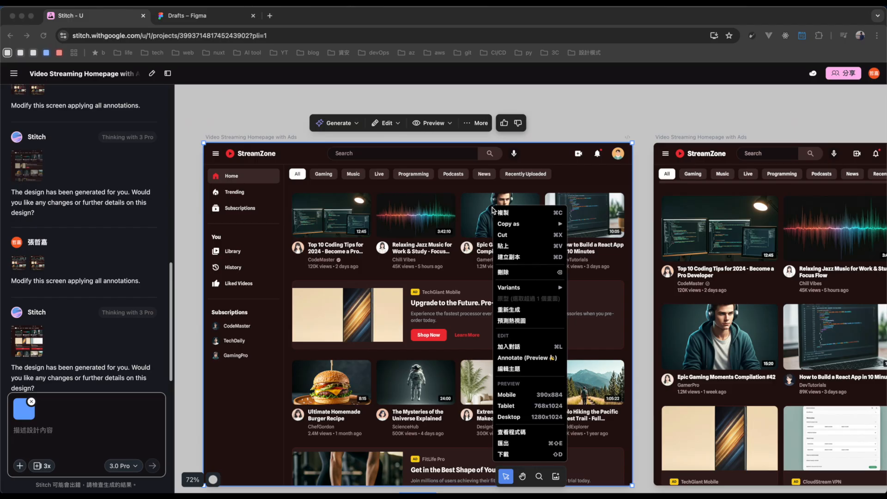
{"action": "left_click", "coordinate": [531, 225]}
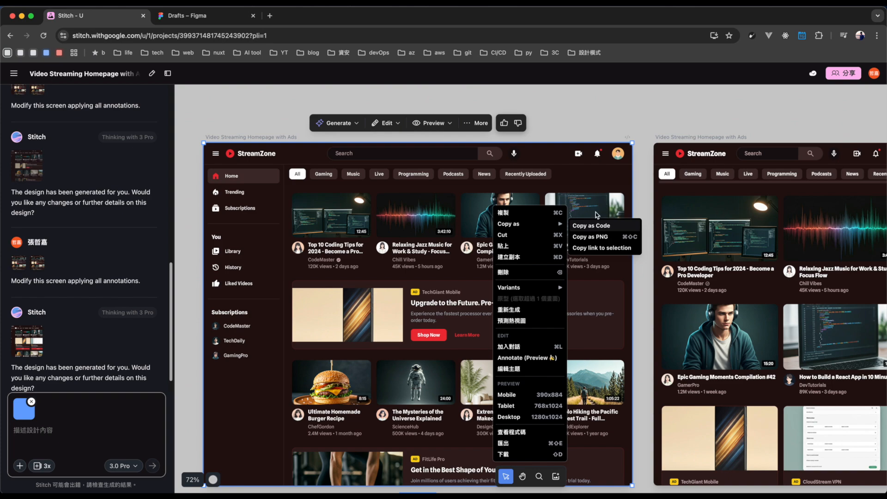
{"action": "left_click", "coordinate": [590, 192]}
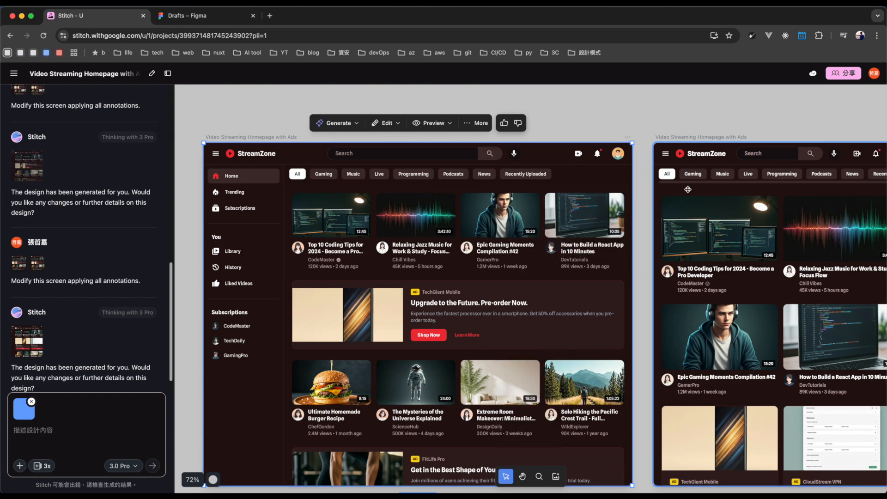
{"action": "left_click", "coordinate": [710, 196]}
{"action": "left_click", "coordinate": [582, 186]}
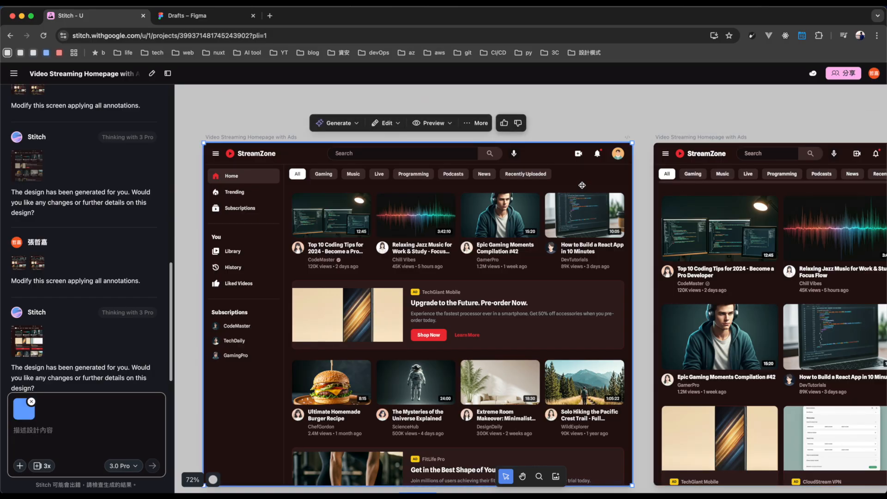
Copy the edited two-ad homepage design as code.
{"action": "right_click", "coordinate": [579, 180]}
{"action": "mouse_move", "coordinate": [618, 195]}
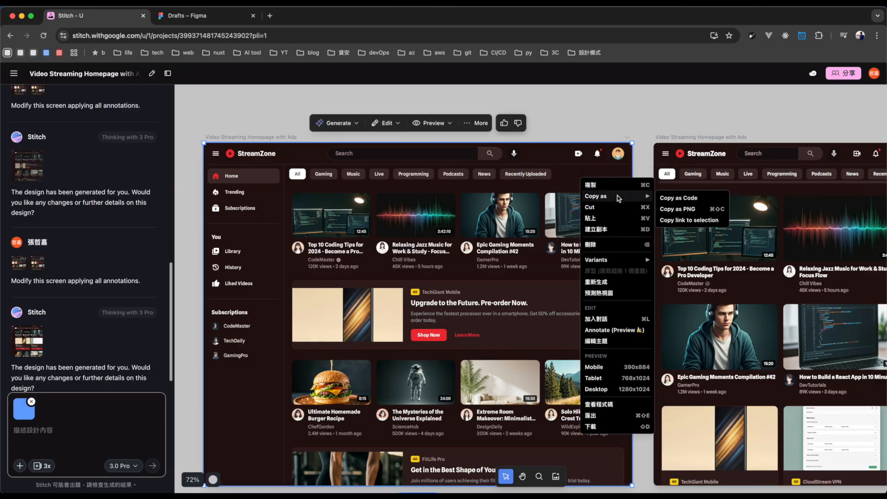
{"action": "left_click", "coordinate": [682, 199]}
Switch to Figma and create a new design file in Drafts.
{"action": "left_click", "coordinate": [202, 17]}
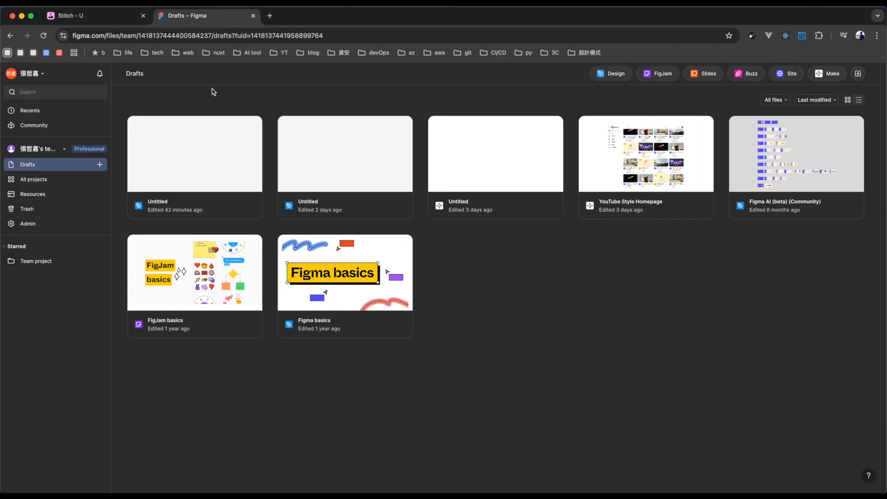
{"action": "left_click", "coordinate": [99, 166]}
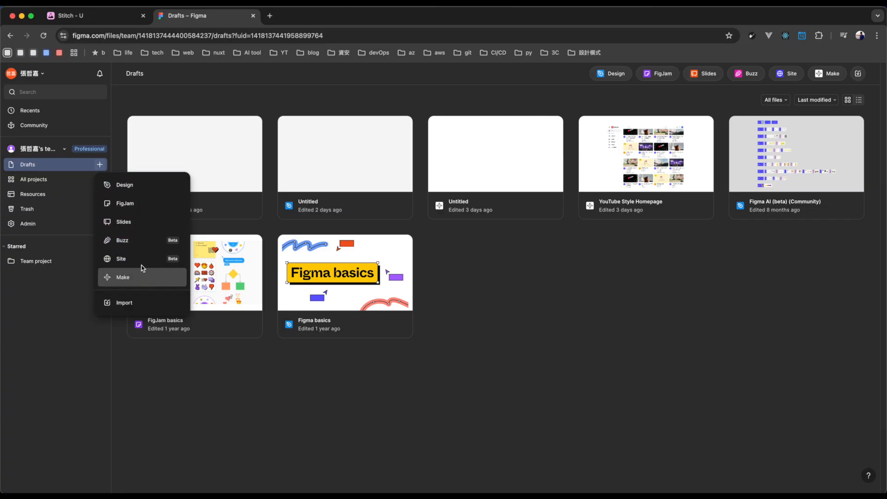
{"action": "left_click", "coordinate": [153, 187]}
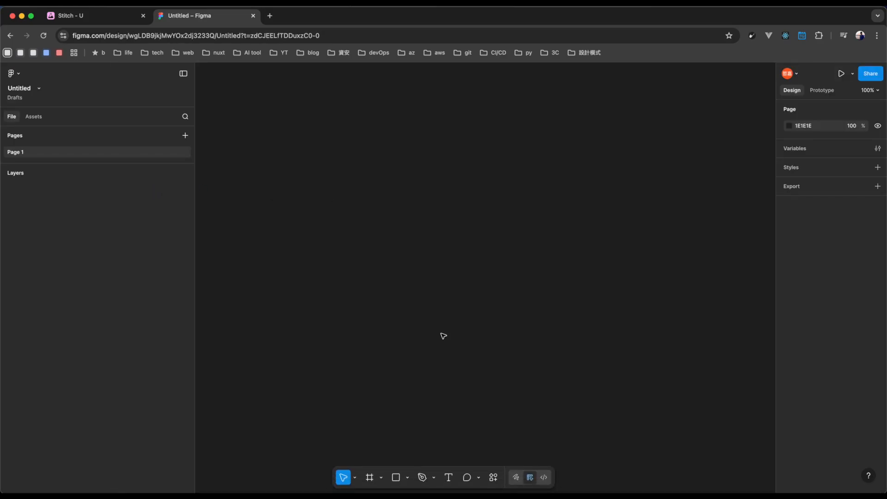
Run the Stitch Code to Figma plugin in the new design file.
{"action": "left_click", "coordinate": [385, 475]}
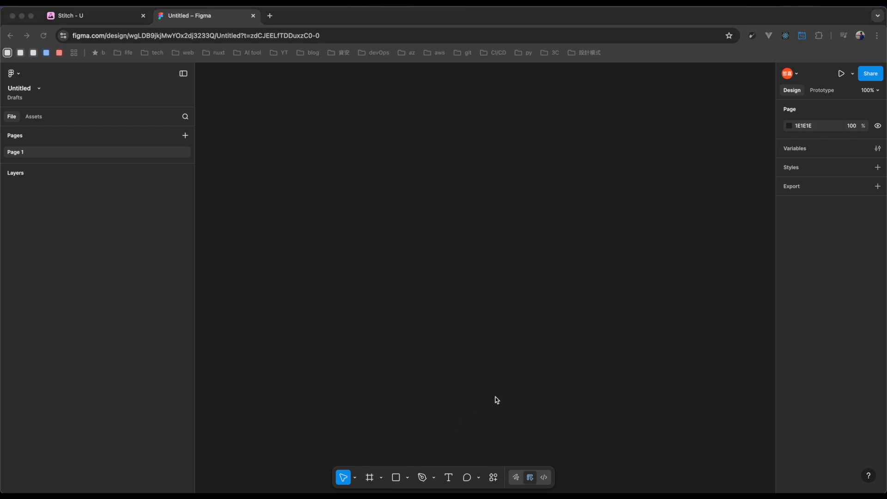
{"action": "left_click", "coordinate": [494, 481]}
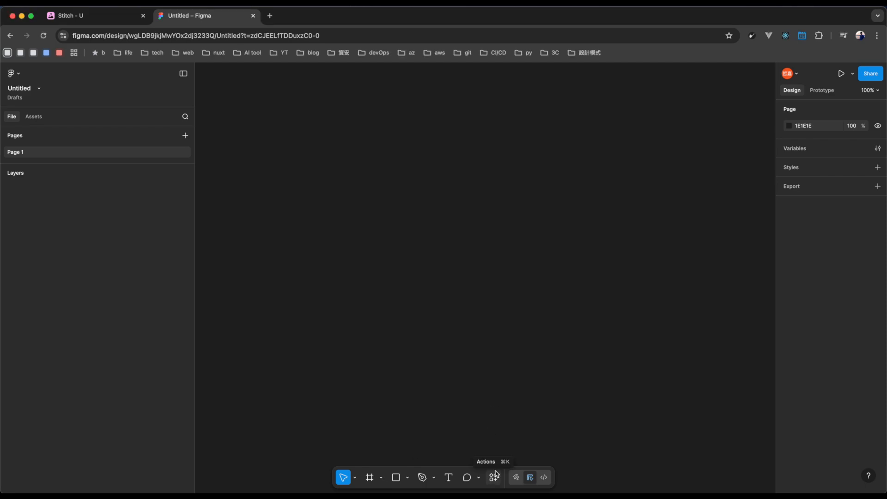
{"action": "left_click", "coordinate": [494, 479]}
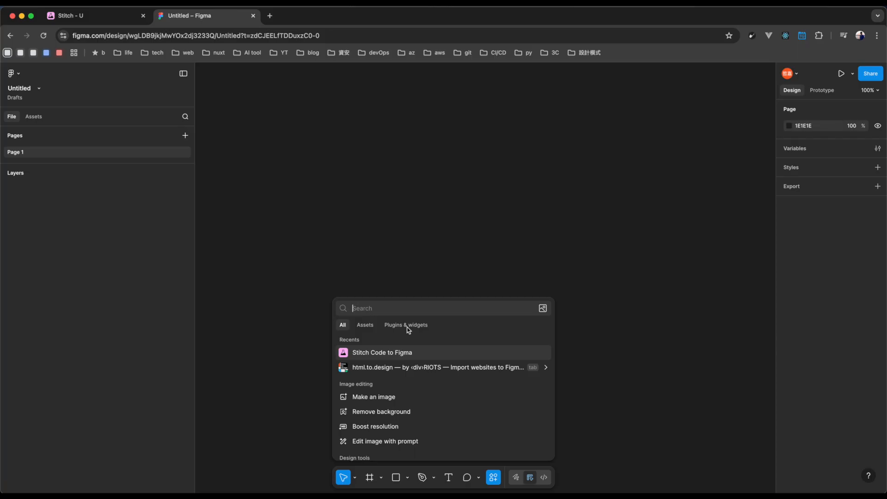
{"action": "left_click", "coordinate": [396, 325]}
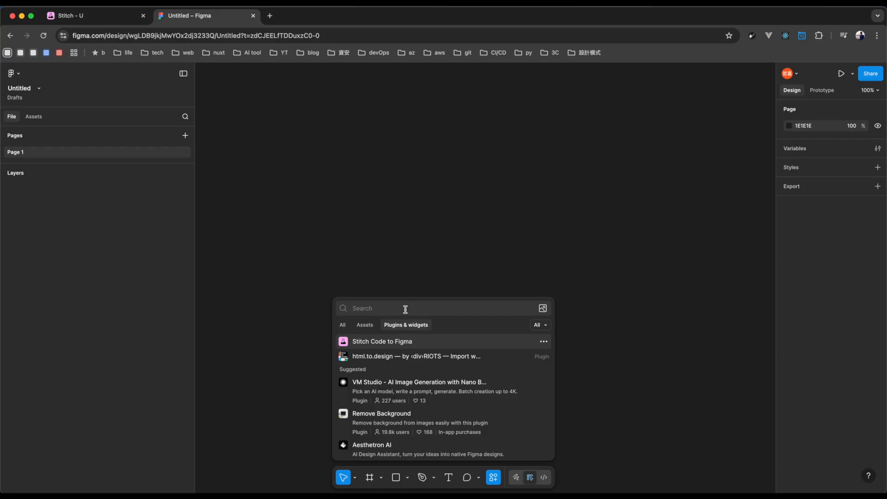
{"action": "left_click", "coordinate": [402, 341]}
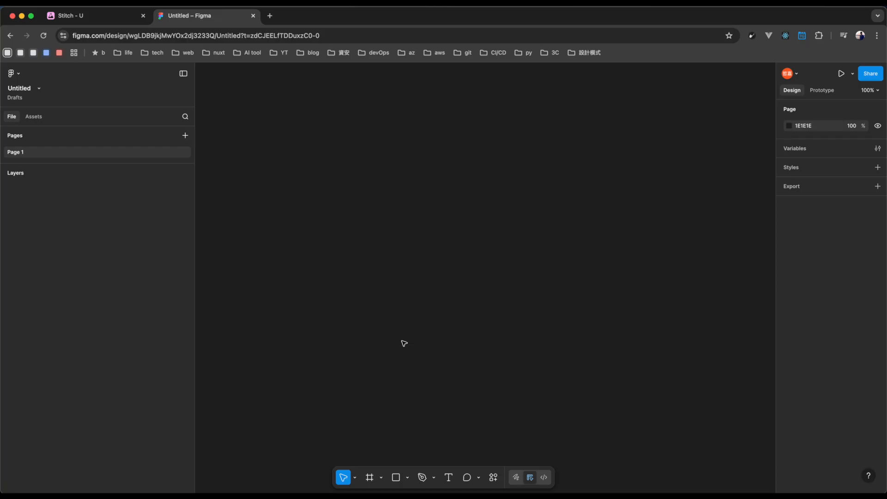
Paste the copied HTML into the plugin, generate the design at Desktop (1440px) width and close the plugin.
{"action": "left_click", "coordinate": [615, 193]}
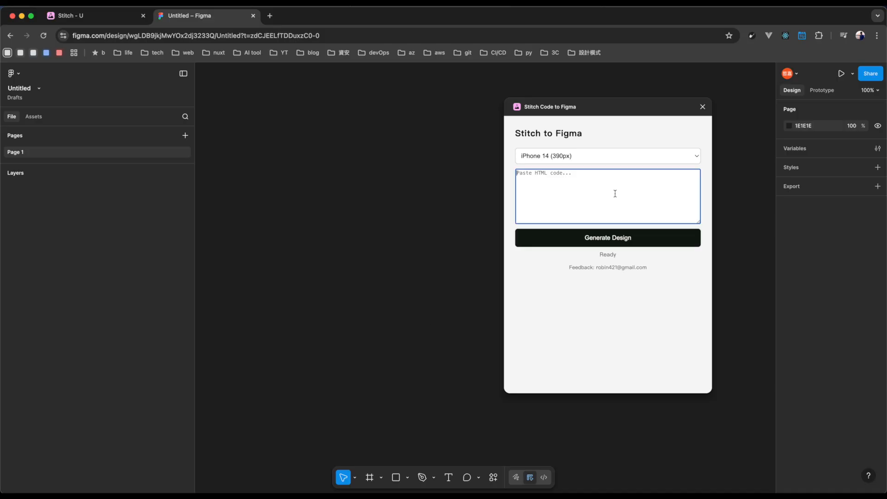
{"action": "key", "text": "super+v"}
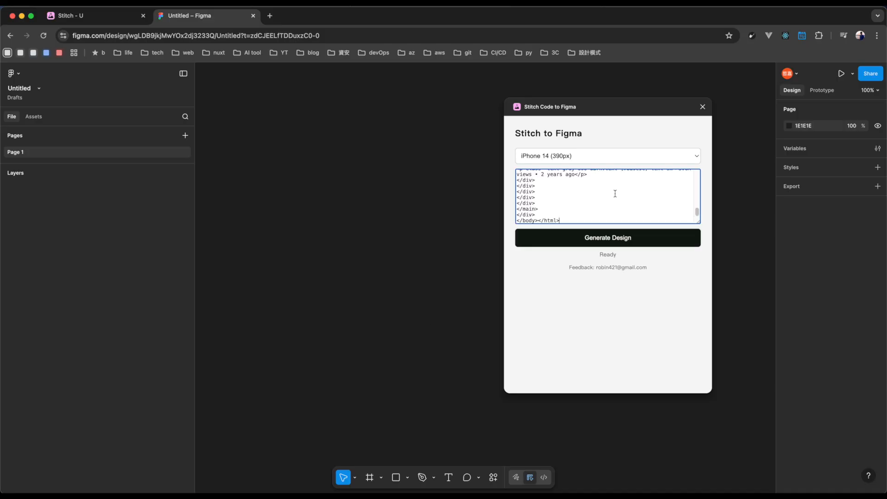
{"action": "left_click", "coordinate": [631, 159]}
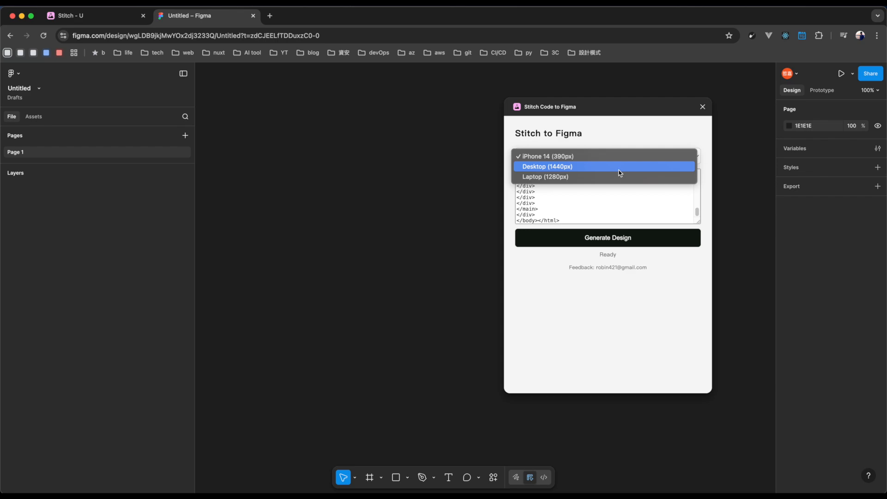
{"action": "left_click", "coordinate": [620, 167]}
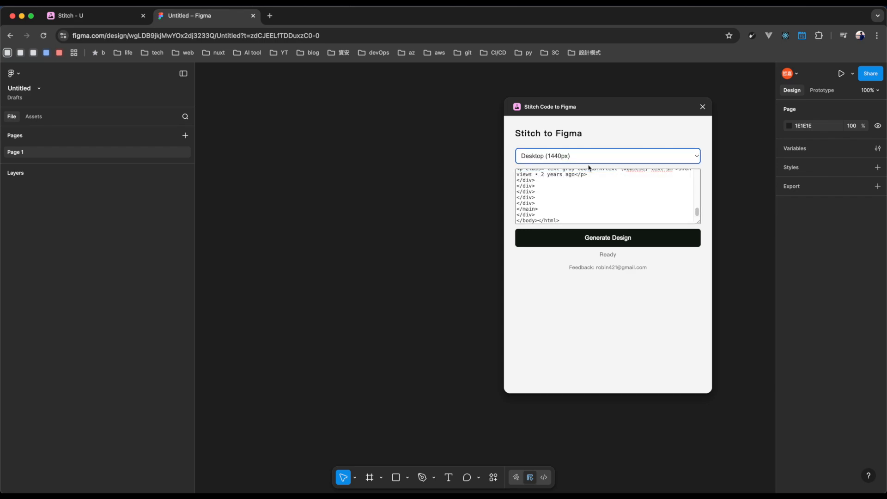
{"action": "left_click", "coordinate": [635, 244]}
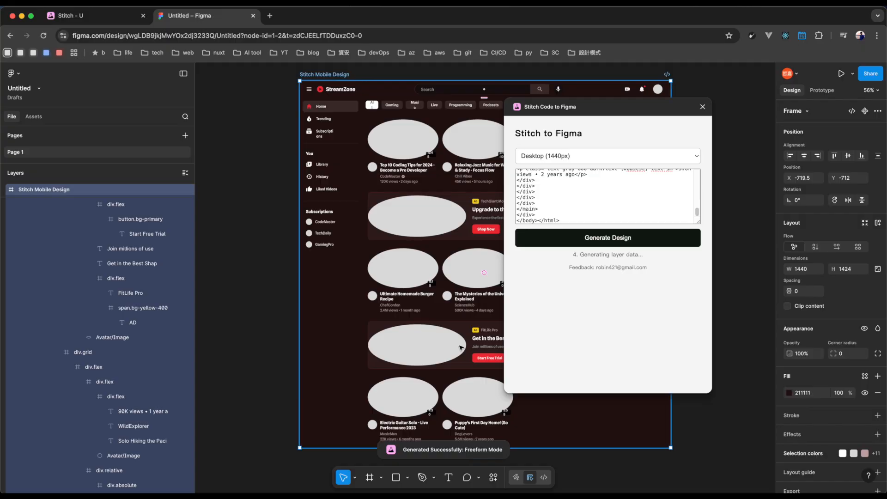
{"action": "left_click", "coordinate": [703, 106]}
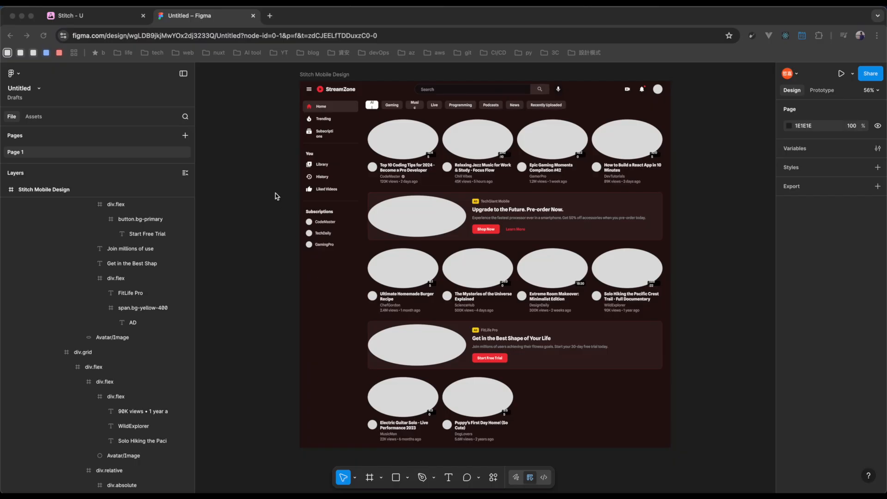
Switch back to Stitch and copy the link to the selected two-ad homepage.
{"action": "left_click", "coordinate": [109, 16]}
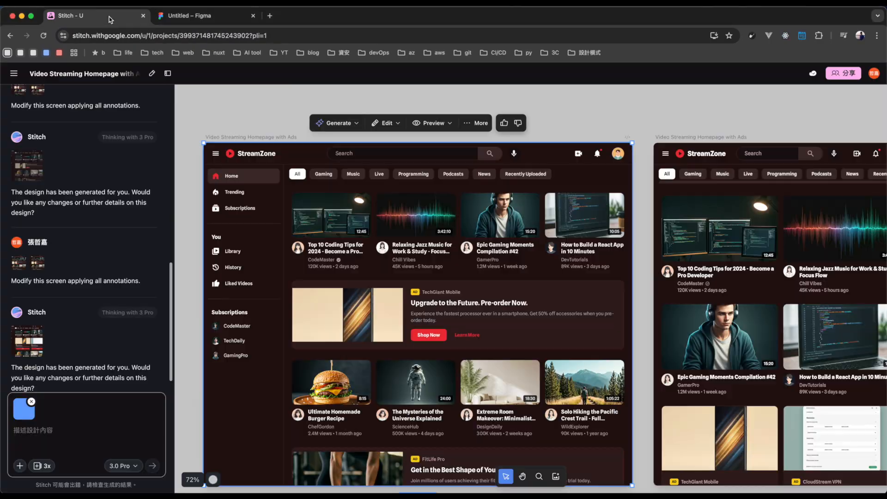
{"action": "right_click", "coordinate": [418, 186]}
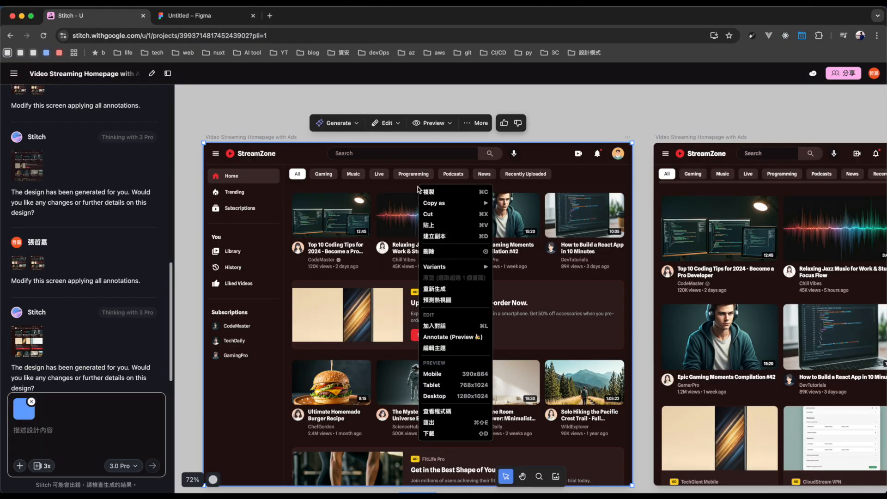
{"action": "mouse_move", "coordinate": [476, 203]}
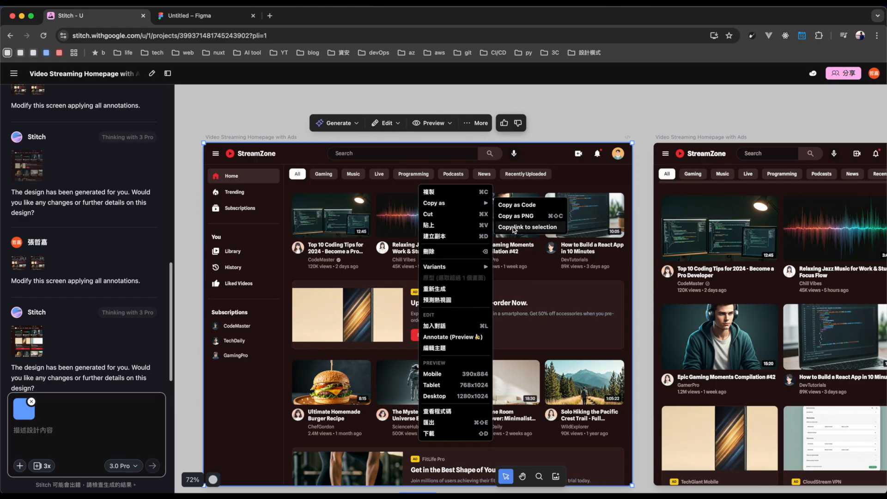
{"action": "left_click", "coordinate": [514, 227]}
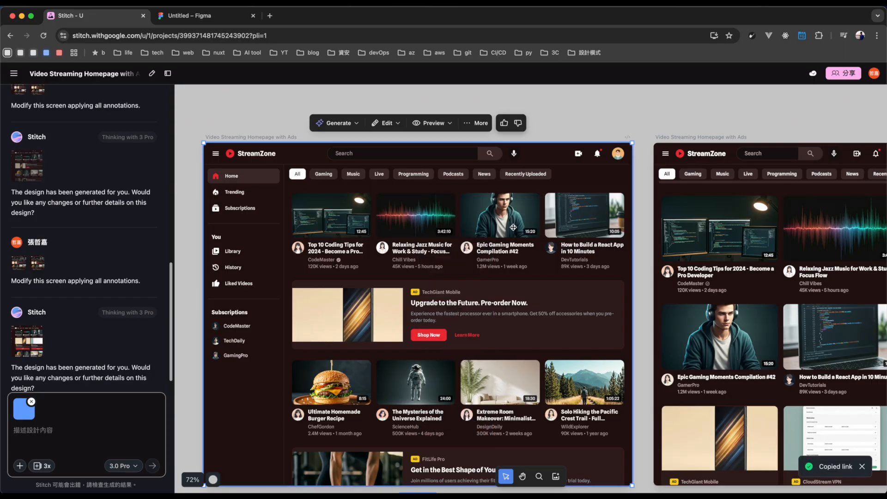
Return to the Figma design file and run the html.to.design plugin.
{"action": "left_click", "coordinate": [178, 15]}
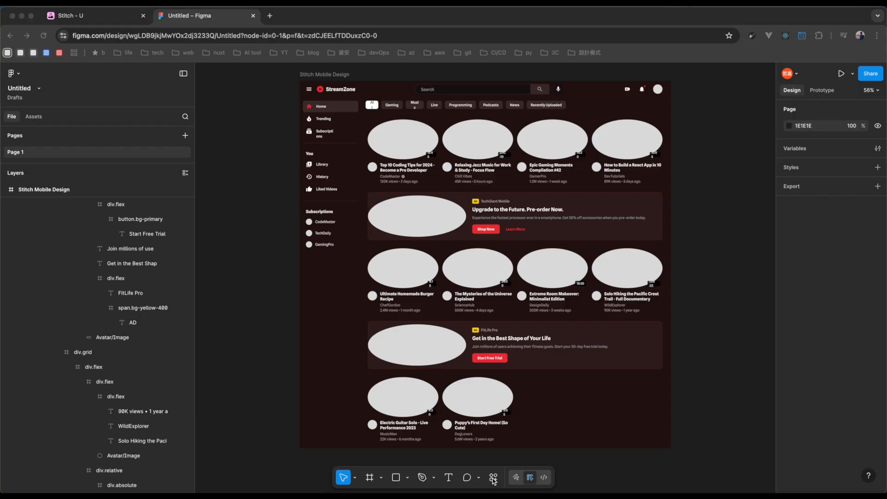
{"action": "left_click", "coordinate": [493, 478]}
{"action": "left_click", "coordinate": [493, 480]}
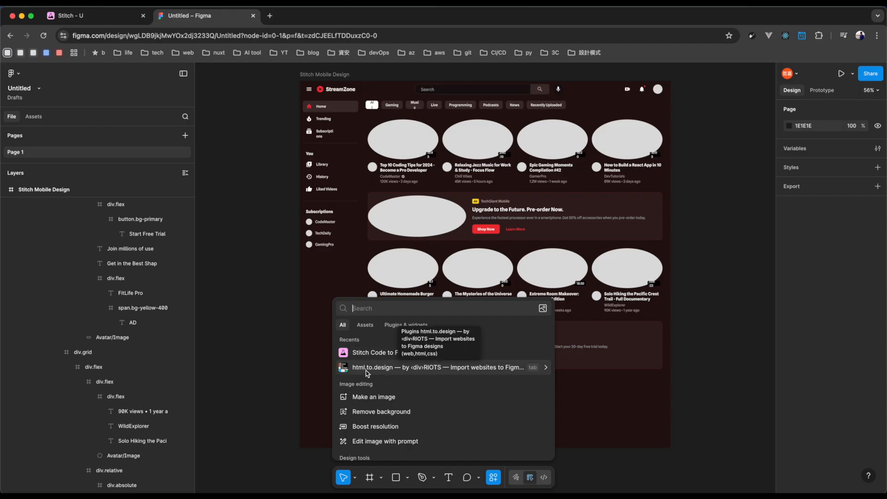
{"action": "left_click", "coordinate": [401, 327]}
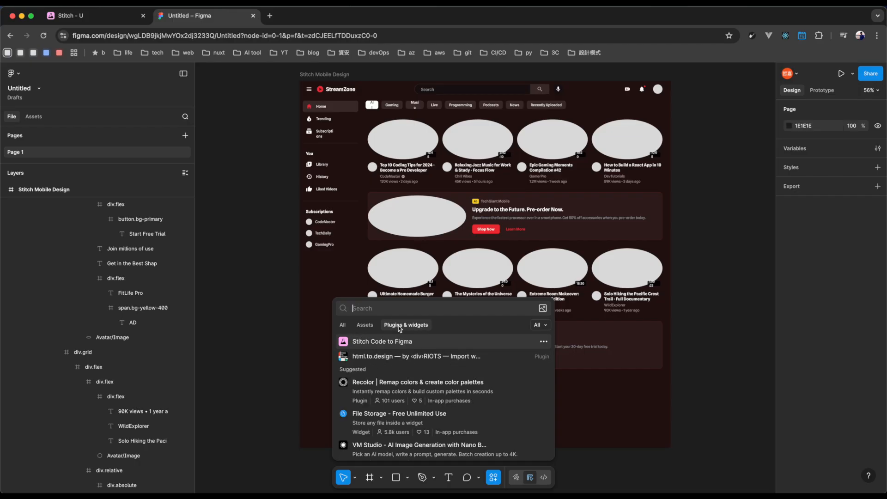
{"action": "left_click", "coordinate": [393, 360]}
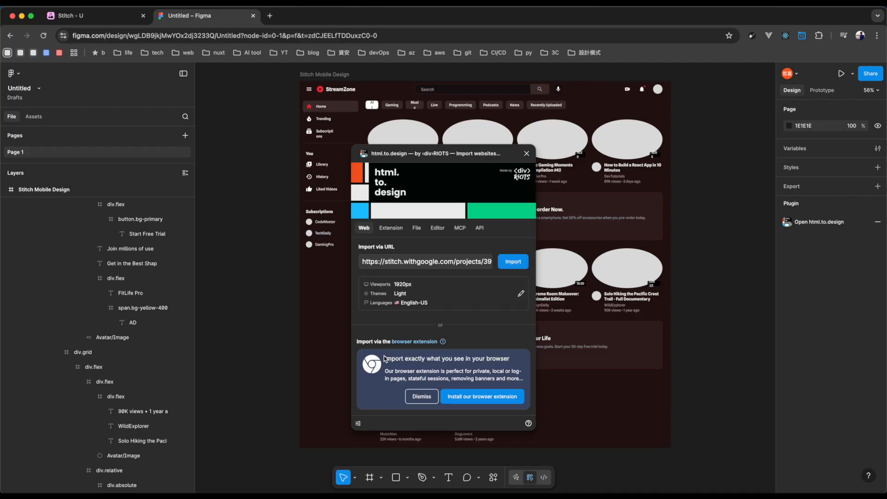
Import the copied Stitch link onto the canvas via URL and select the main container of the imported page.
{"action": "left_click", "coordinate": [443, 264]}
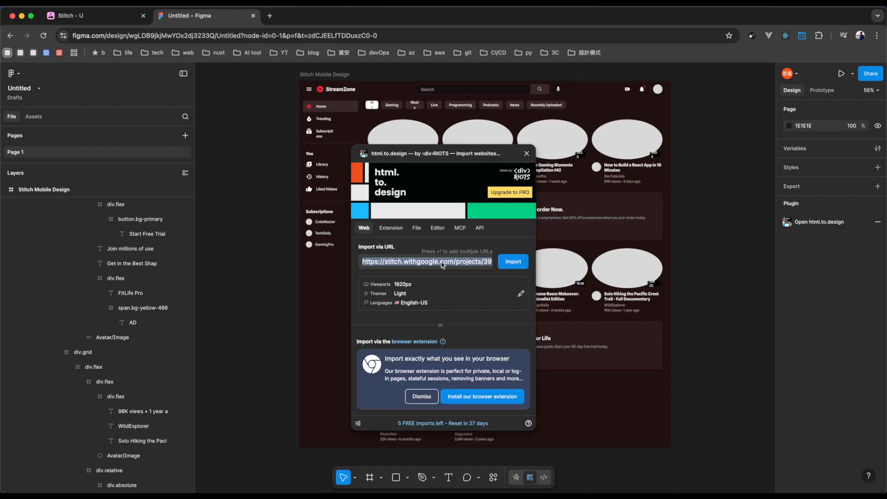
{"action": "key", "text": "super+v"}
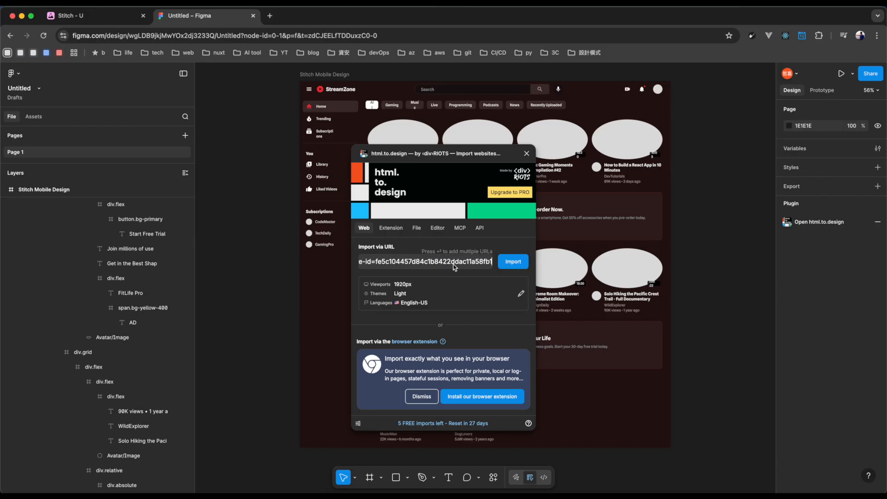
{"action": "left_click", "coordinate": [513, 265]}
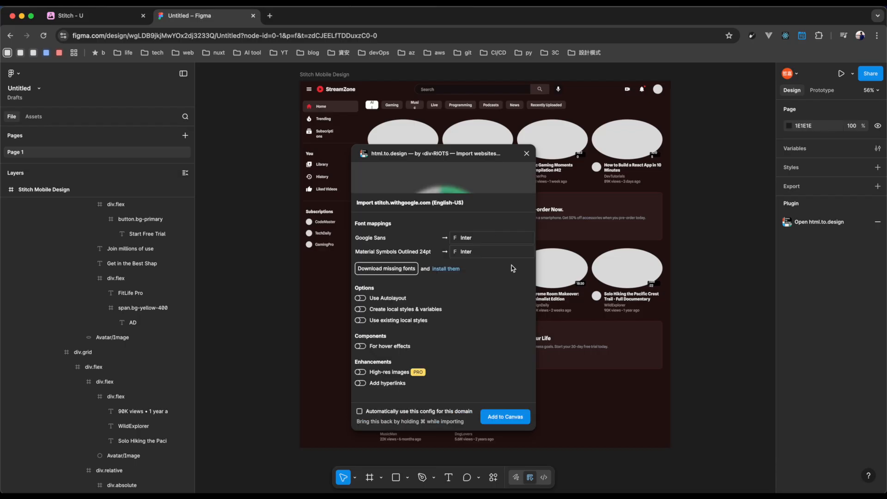
{"action": "left_click", "coordinate": [501, 419]}
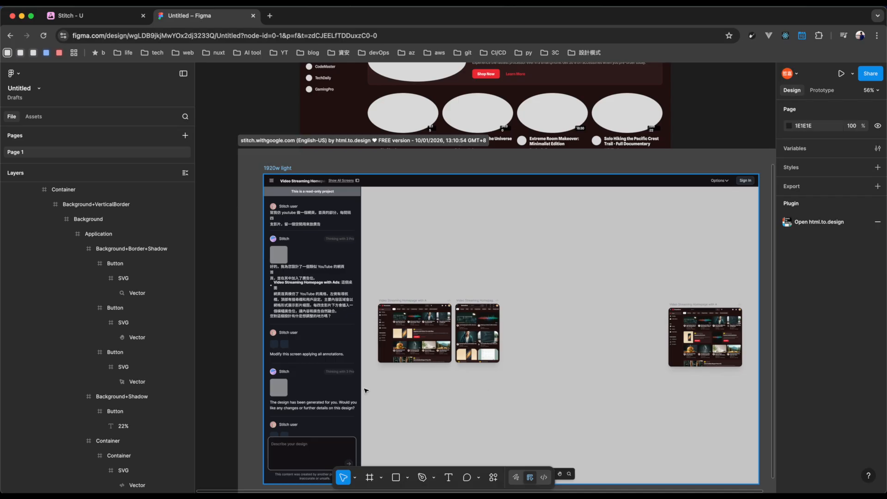
{"action": "scroll", "coordinate": [367, 390], "scroll_direction": "down", "scroll_amount": 3}
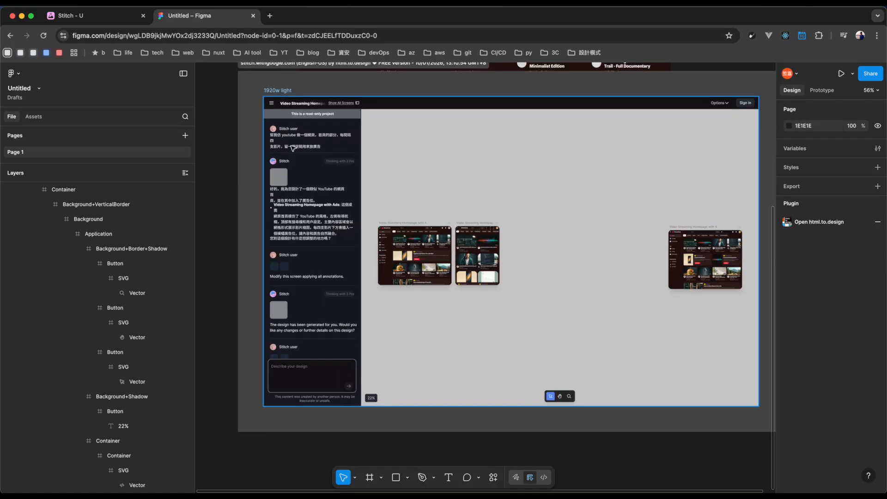
{"action": "left_click", "coordinate": [332, 210]}
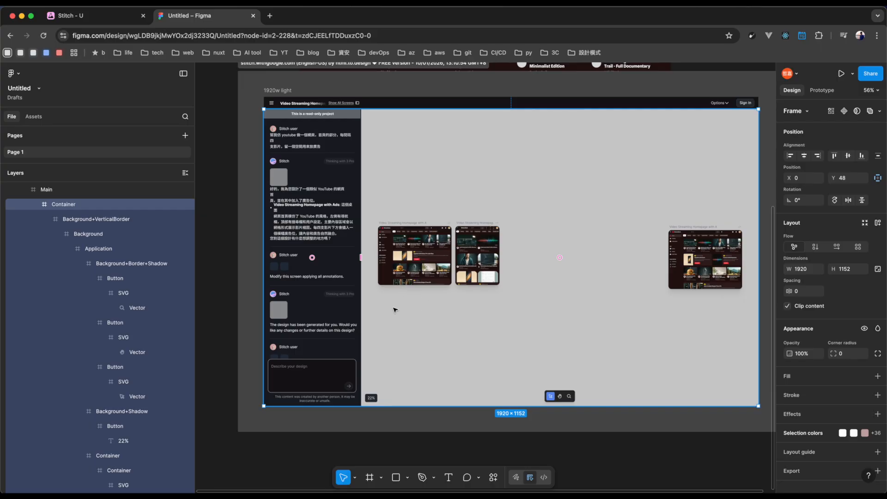
Move the imported main container to about X 52.1, Y -31.8 and narrow the selection to its nested Application frame.
{"action": "left_click_drag", "start_coordinate": [381, 303], "coordinate": [393, 282]}
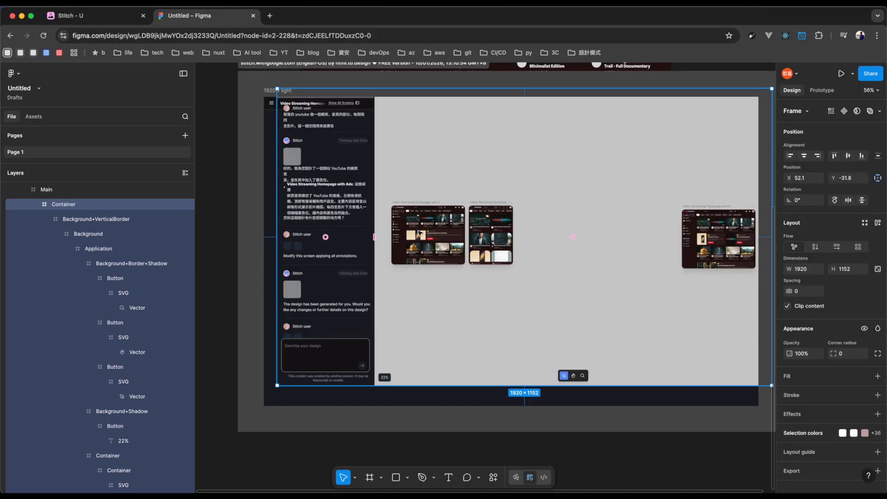
{"action": "key", "text": "Return"}
{"action": "key", "text": "Return"}
{"action": "key", "text": "Return"}
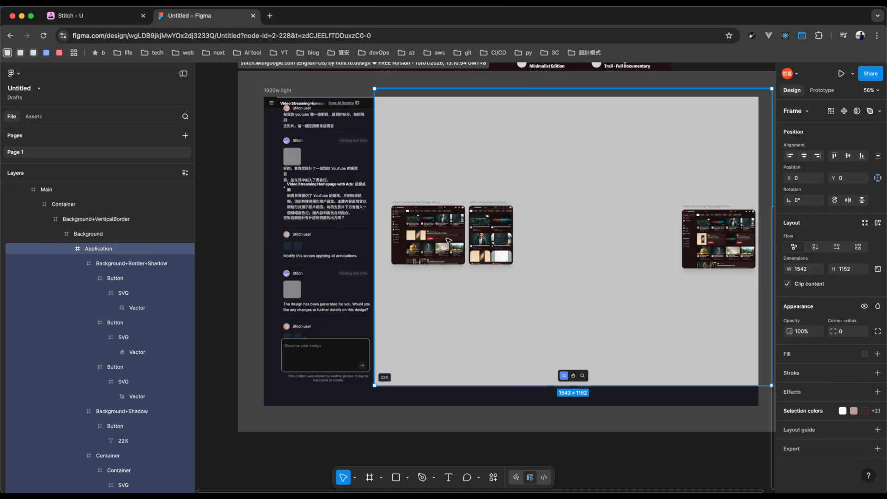
Inspect the image fill of the first homepage thumbnail in the imported page, and clear the selection.
{"action": "left_click", "coordinate": [448, 240]}
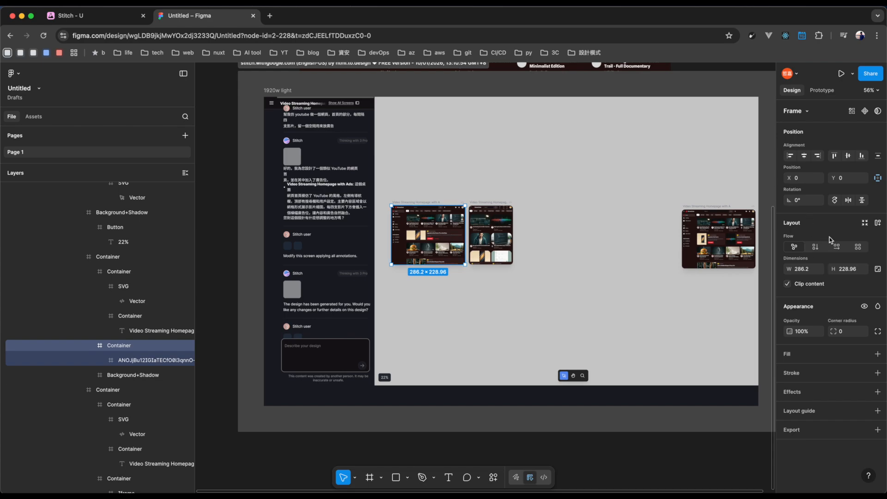
{"action": "double_click", "coordinate": [413, 223]}
{"action": "left_click", "coordinate": [543, 453]}
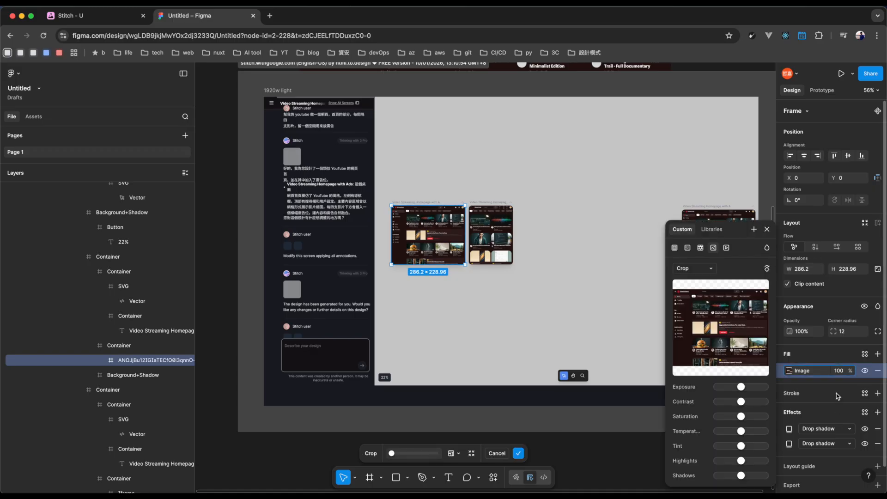
{"action": "left_click", "coordinate": [470, 440]}
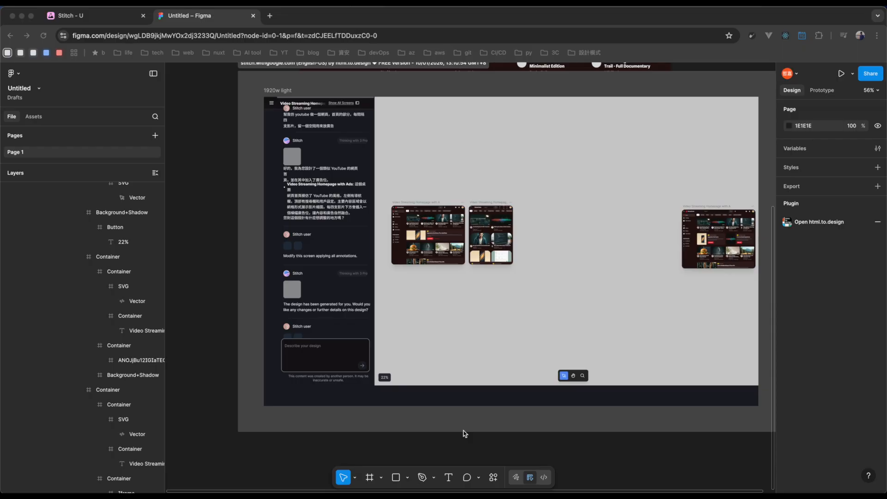
{"action": "left_click", "coordinate": [404, 417]}
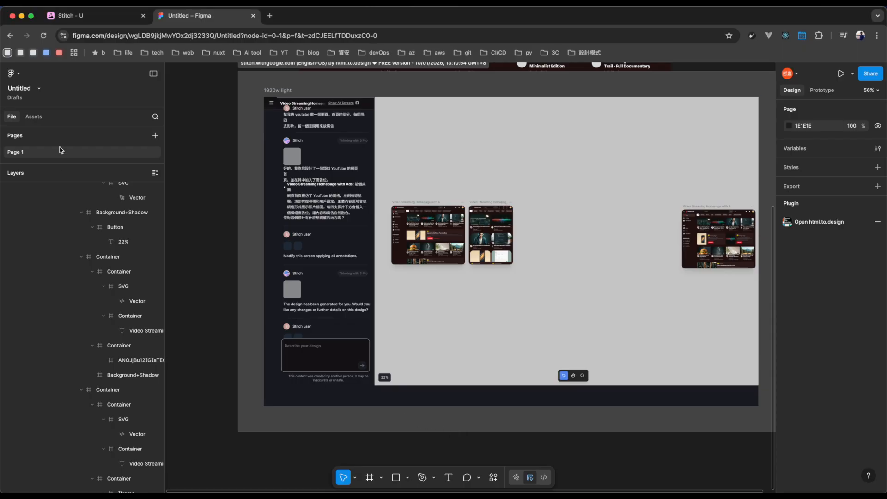
Create a new Figma Make file in Drafts and submit the pasted prompt "幫我仿 youtube 做一個網頁，首頁的部分，每間隔四支影片，留一個空間用來放廣告".
{"action": "left_click", "coordinate": [18, 76]}
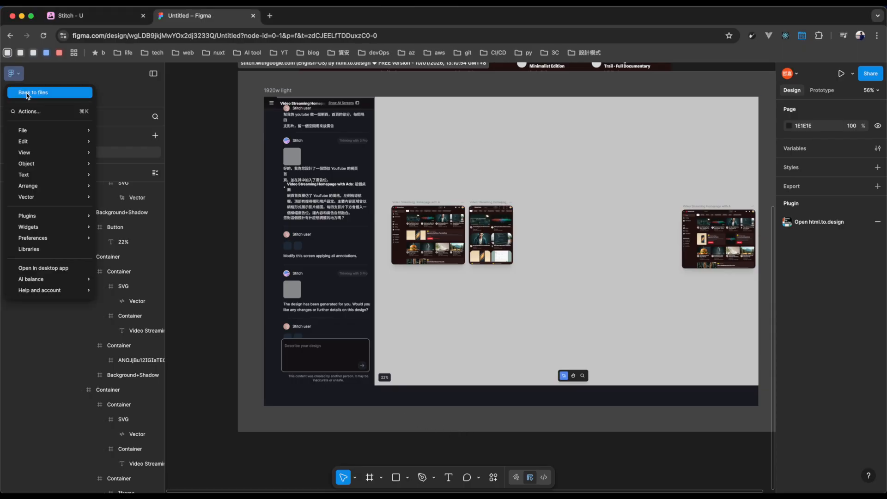
{"action": "left_click", "coordinate": [44, 92]}
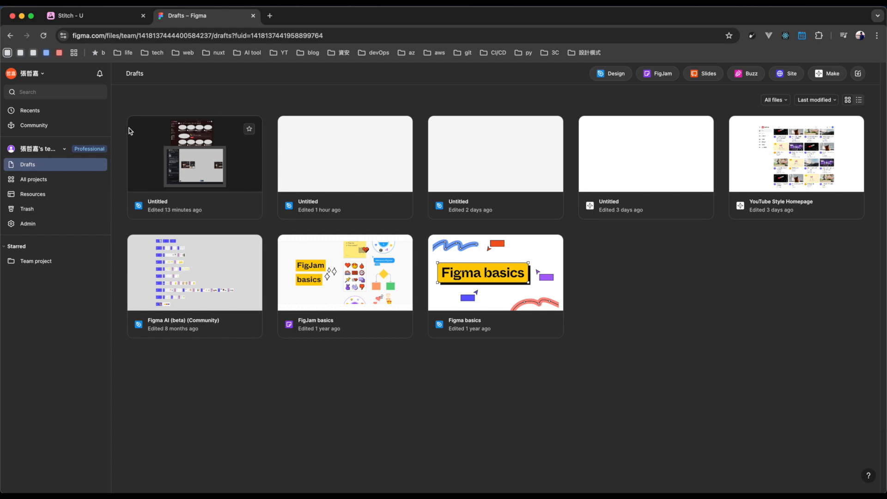
{"action": "left_click", "coordinate": [100, 166]}
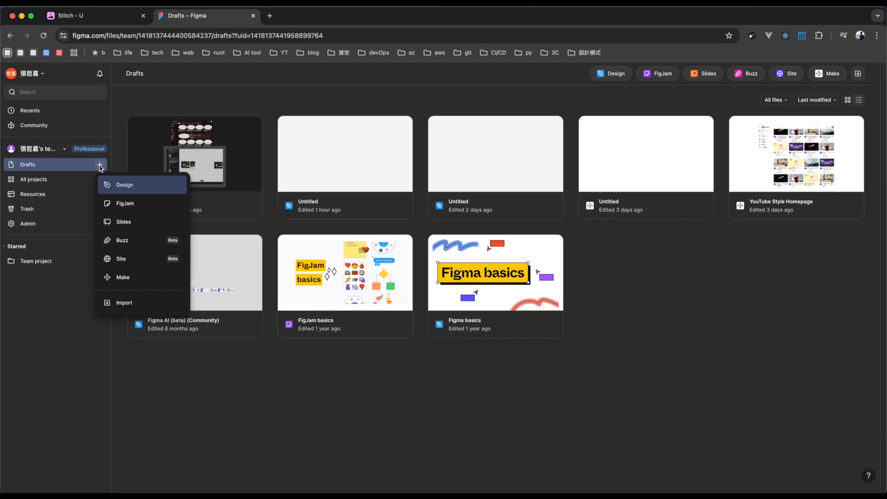
{"action": "left_click", "coordinate": [136, 278]}
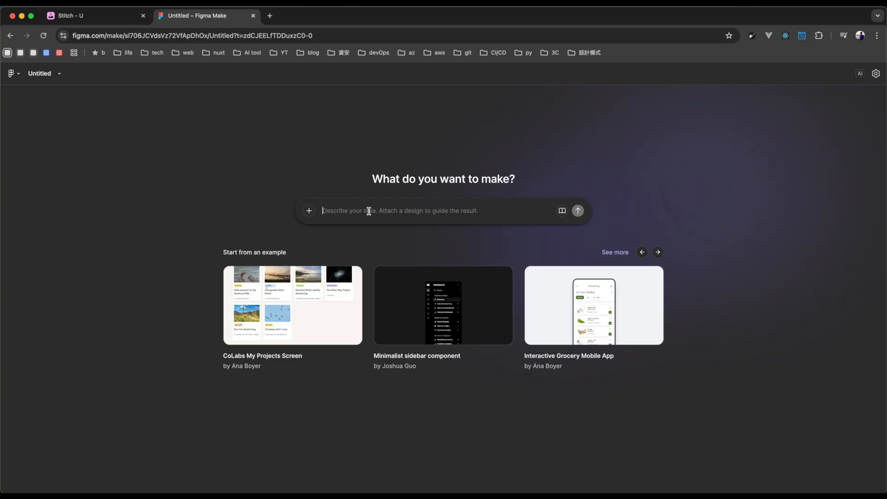
{"action": "type", "text": "幫我仿 youtube 做一個網頁，首頁的部分，每間隔四支影片，留一個空間用來放廣告"}
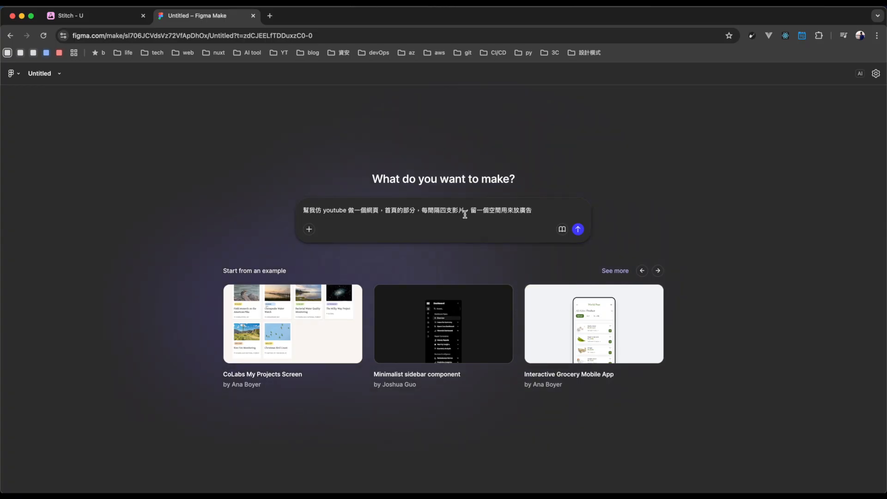
{"action": "left_click", "coordinate": [578, 230]}
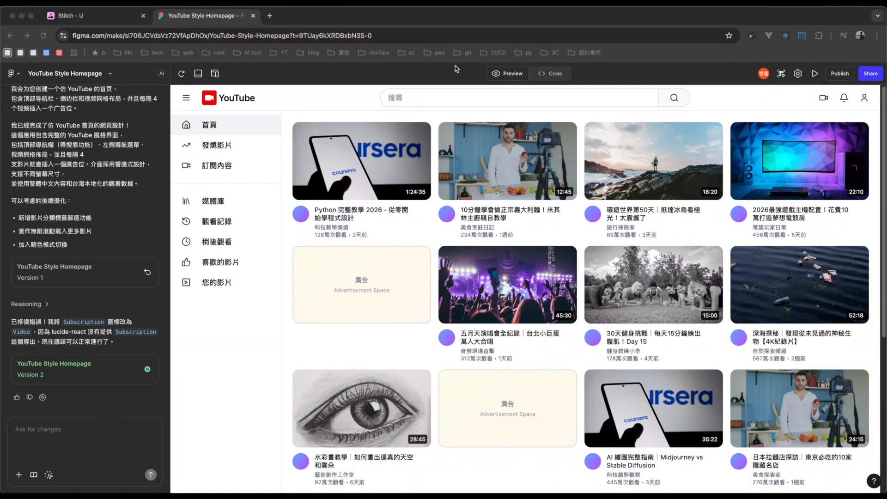
Examine the generated homepage's source files and code, and return to the preview.
{"action": "left_click", "coordinate": [551, 74]}
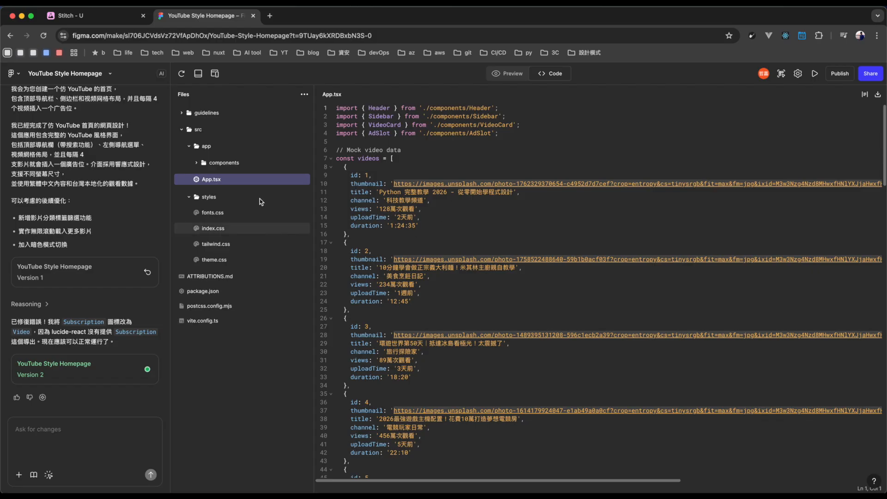
{"action": "left_click", "coordinate": [511, 74]}
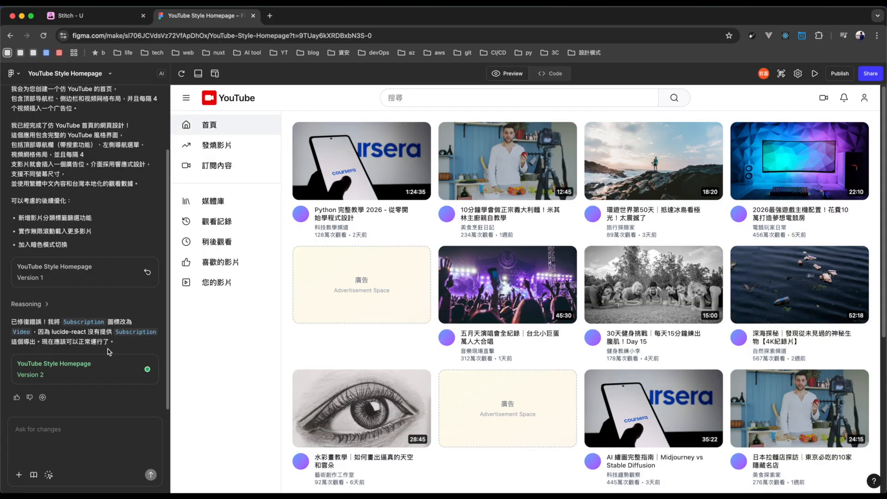
Select the first ad slot in the preview, check its colour options and source code, and return to the preview.
{"action": "left_click", "coordinate": [48, 476]}
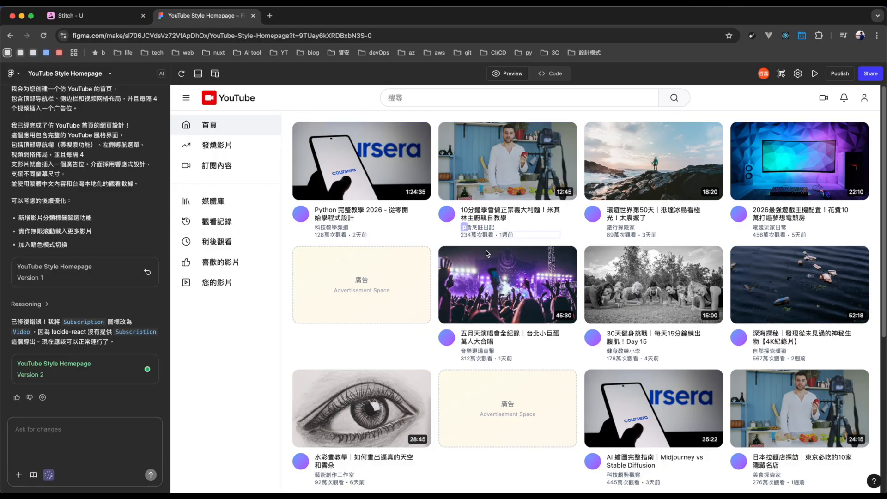
{"action": "left_click", "coordinate": [352, 265]}
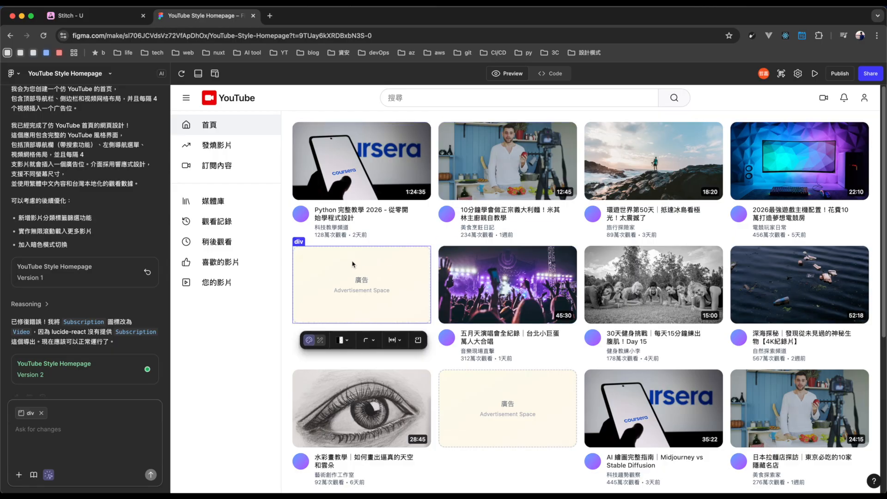
{"action": "left_click", "coordinate": [346, 341]}
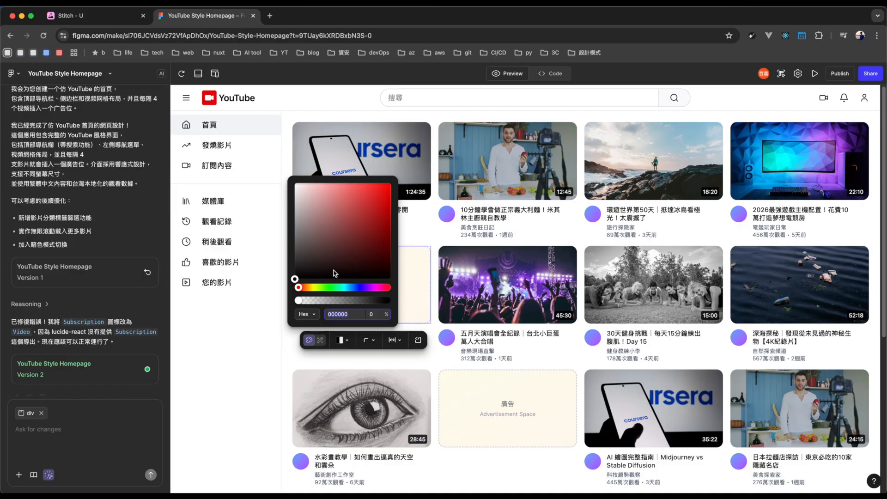
{"action": "left_click", "coordinate": [419, 342]}
{"action": "left_click", "coordinate": [419, 342]}
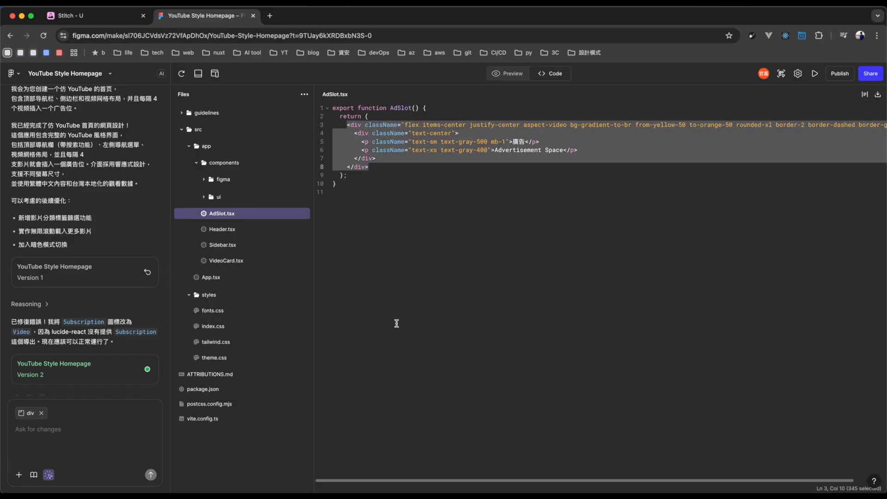
{"action": "left_click", "coordinate": [509, 75]}
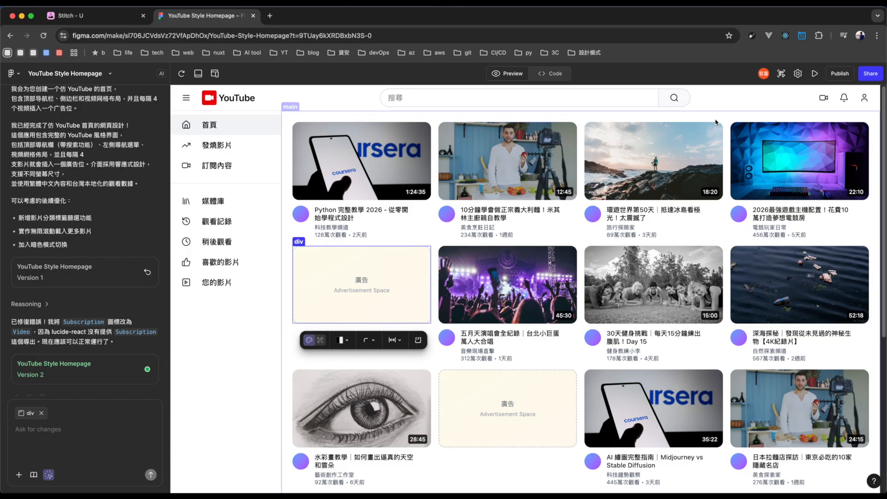
Copy the generated homepage as design layers and go back to the Drafts file list.
{"action": "left_click", "coordinate": [781, 75]}
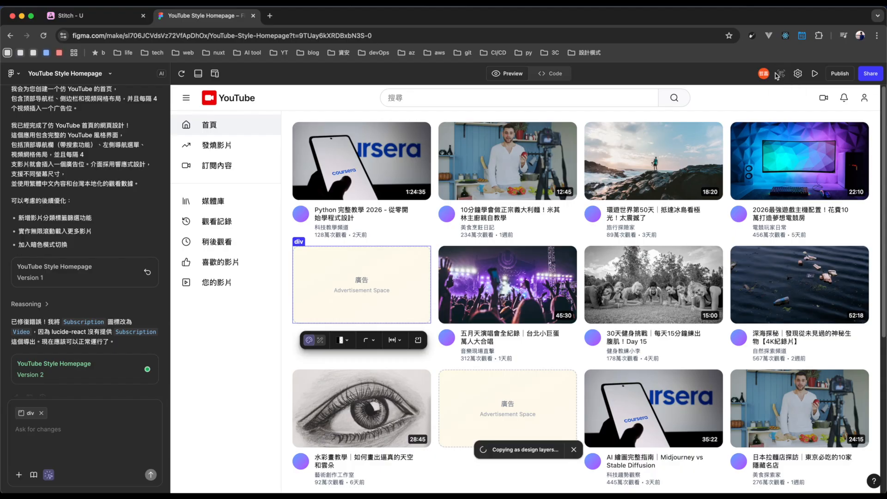
{"action": "left_click", "coordinate": [18, 74]}
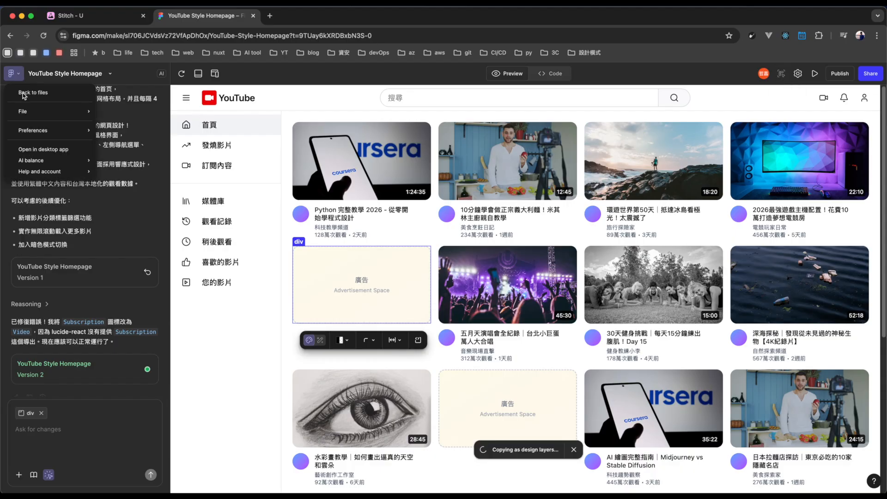
{"action": "left_click", "coordinate": [26, 93]}
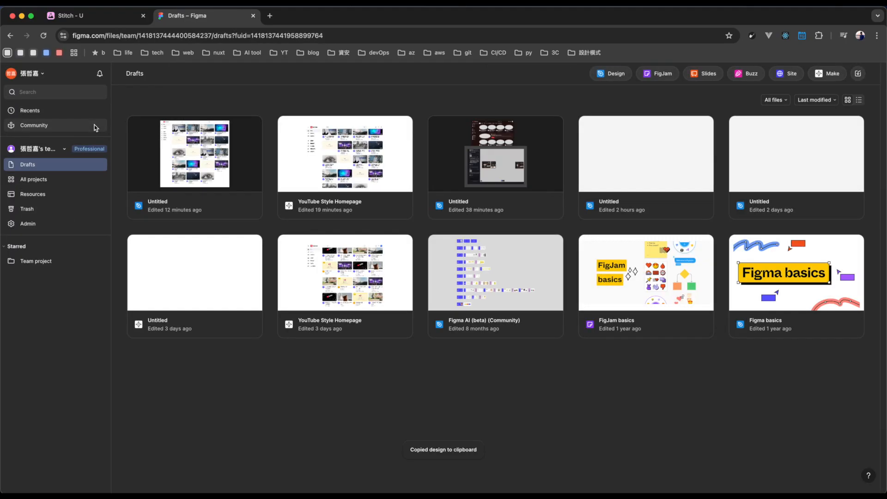
Create a new Design file in Drafts and paste the copied homepage onto its canvas.
{"action": "left_click", "coordinate": [100, 165]}
{"action": "left_click", "coordinate": [124, 185]}
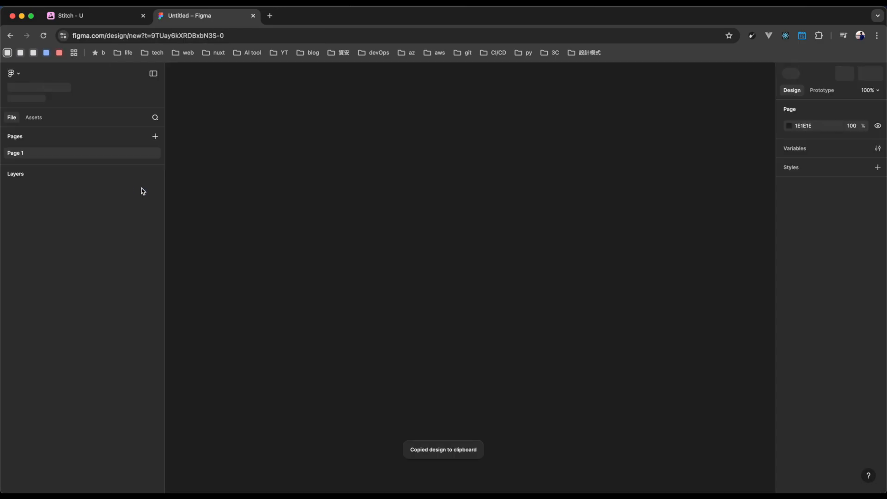
{"action": "right_click", "coordinate": [407, 223]}
{"action": "left_click", "coordinate": [433, 232]}
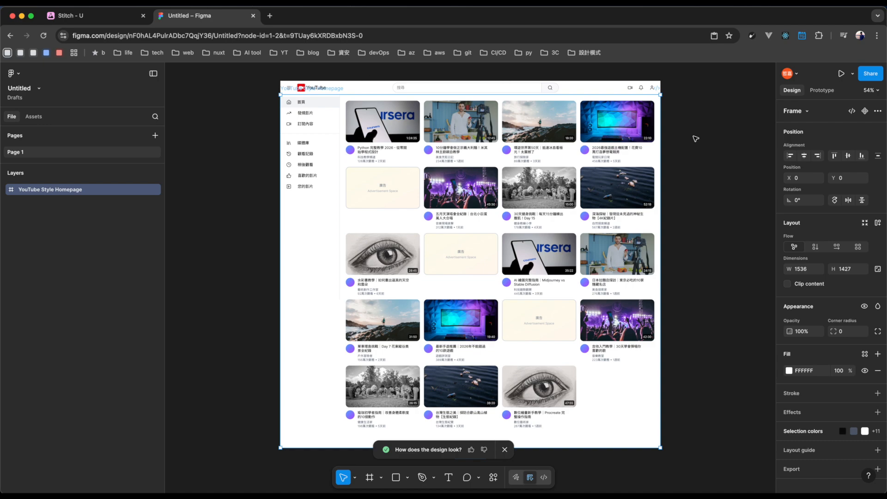
Inspect the nested layers of the first three video cards in the pasted homepage.
{"action": "triple_click", "coordinate": [373, 132]}
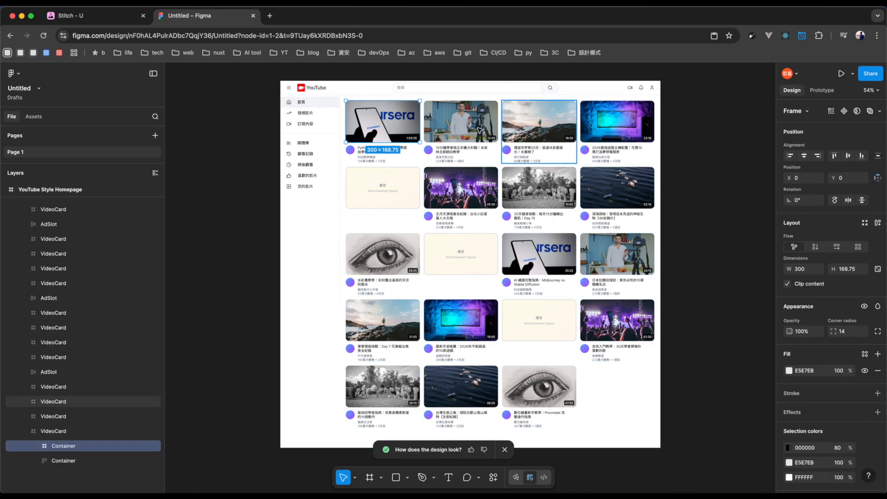
{"action": "double_click", "coordinate": [480, 131]}
{"action": "double_click", "coordinate": [534, 131]}
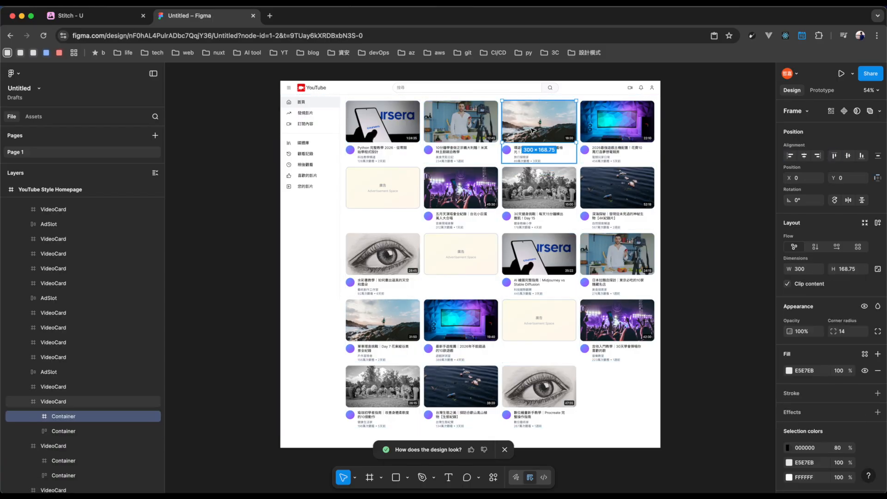
{"action": "double_click", "coordinate": [449, 126]}
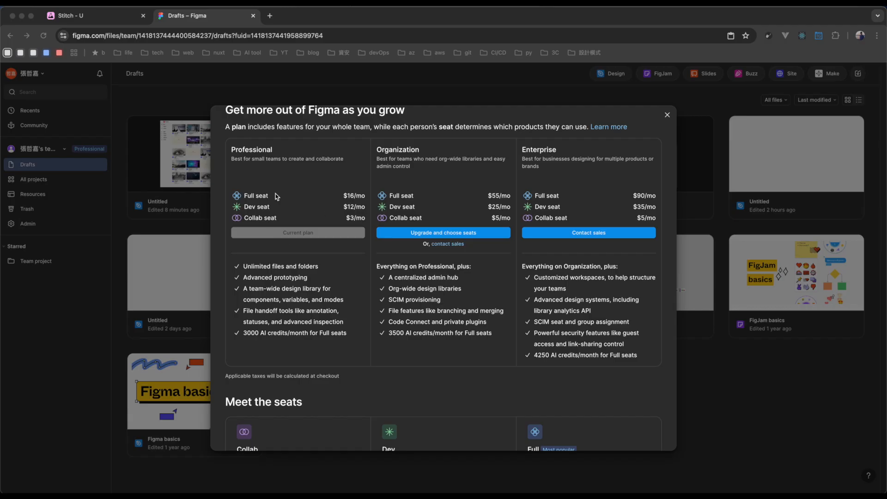
Examine which products the Collab, Dev and Full seats include in the Figma plans comparison.
{"action": "scroll", "coordinate": [291, 270], "scroll_direction": "down", "scroll_amount": 4}
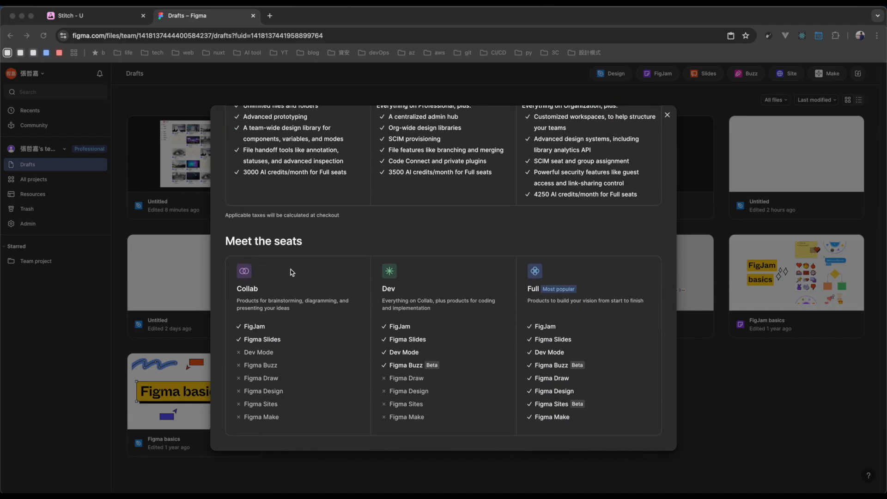